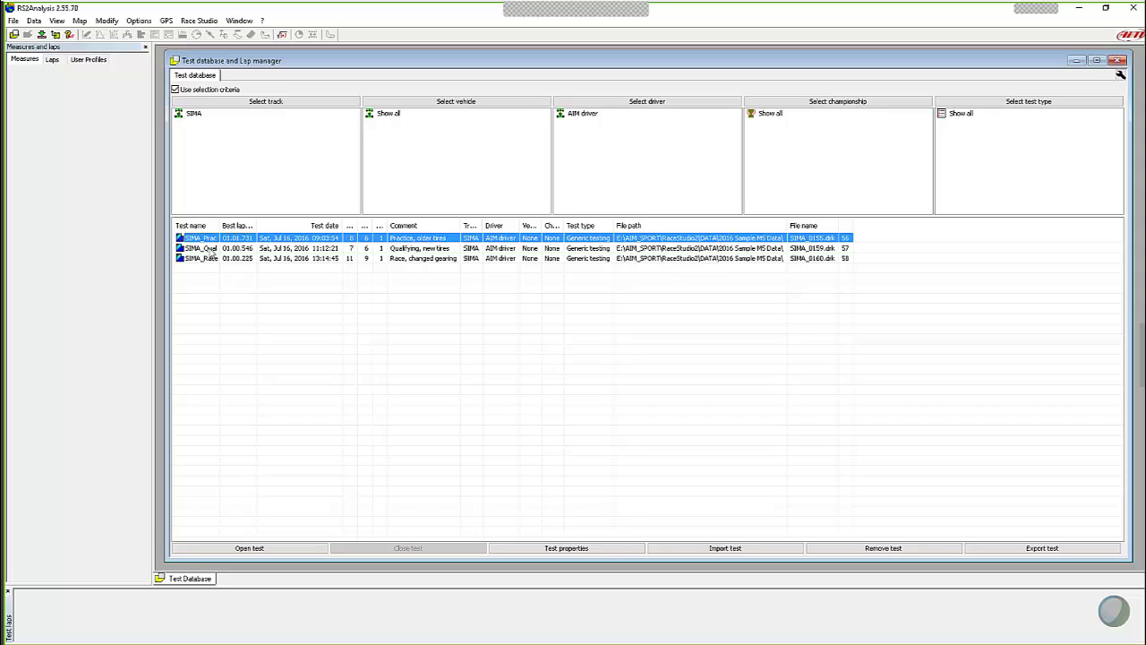
Add SIMA_Qual to the SIMA_Prac selection and open both tests together for analysis.
left_click(212, 248, "ctrl")
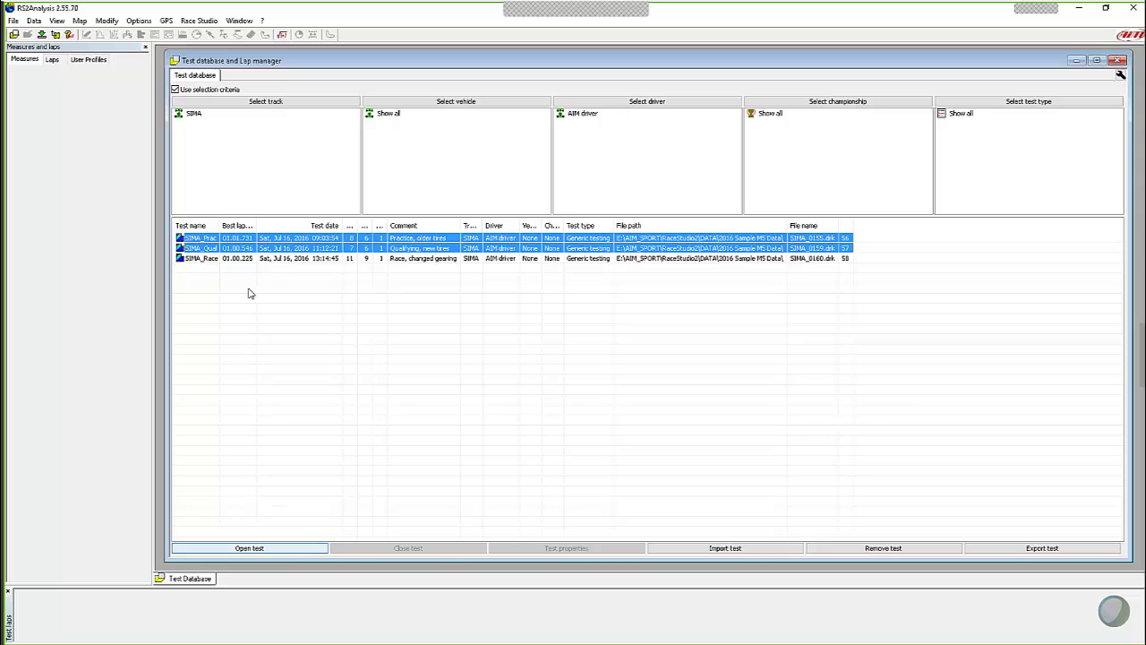
right_click(229, 240)
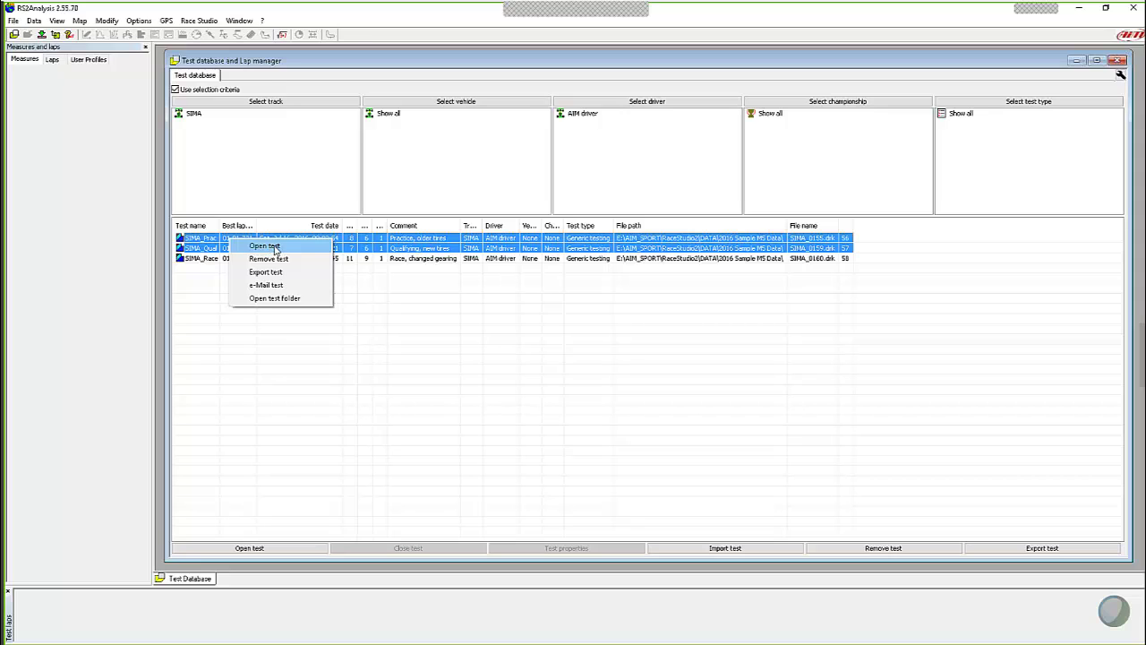
left_click(276, 247)
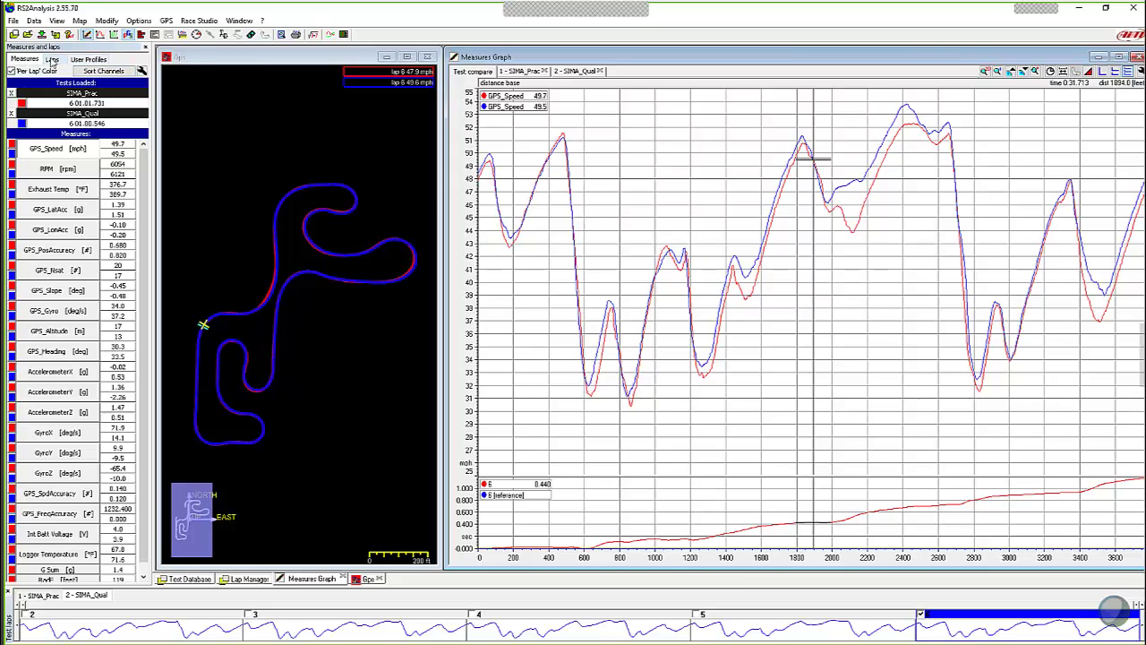
left_click(52, 59)
left_click(91, 59)
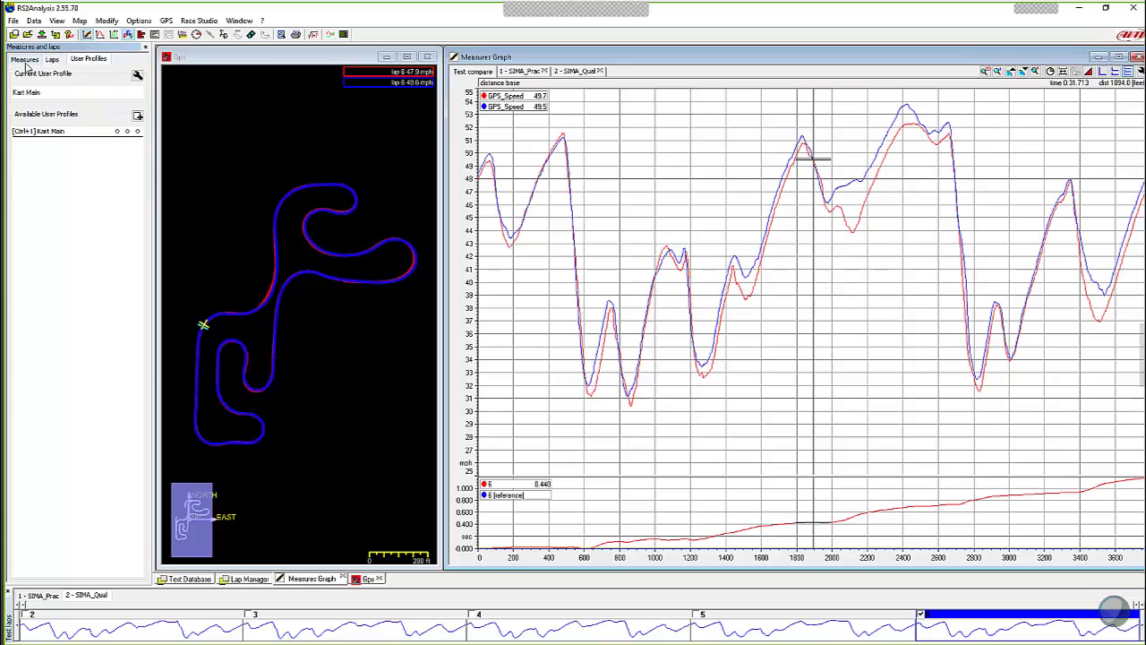
left_click(26, 61)
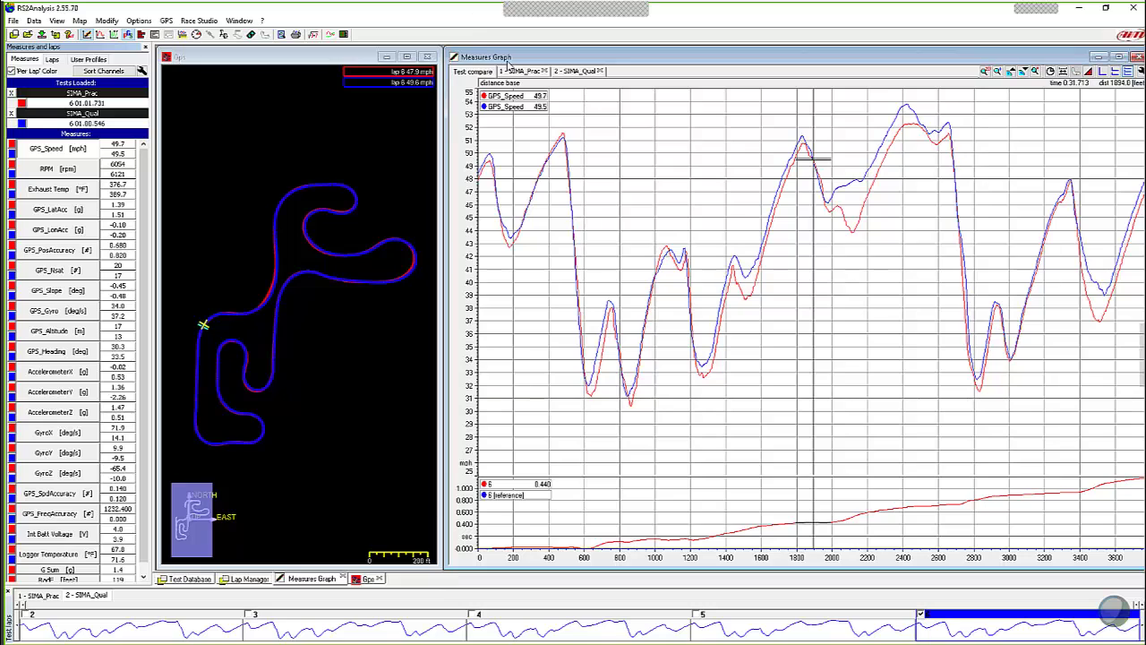
left_click(578, 72)
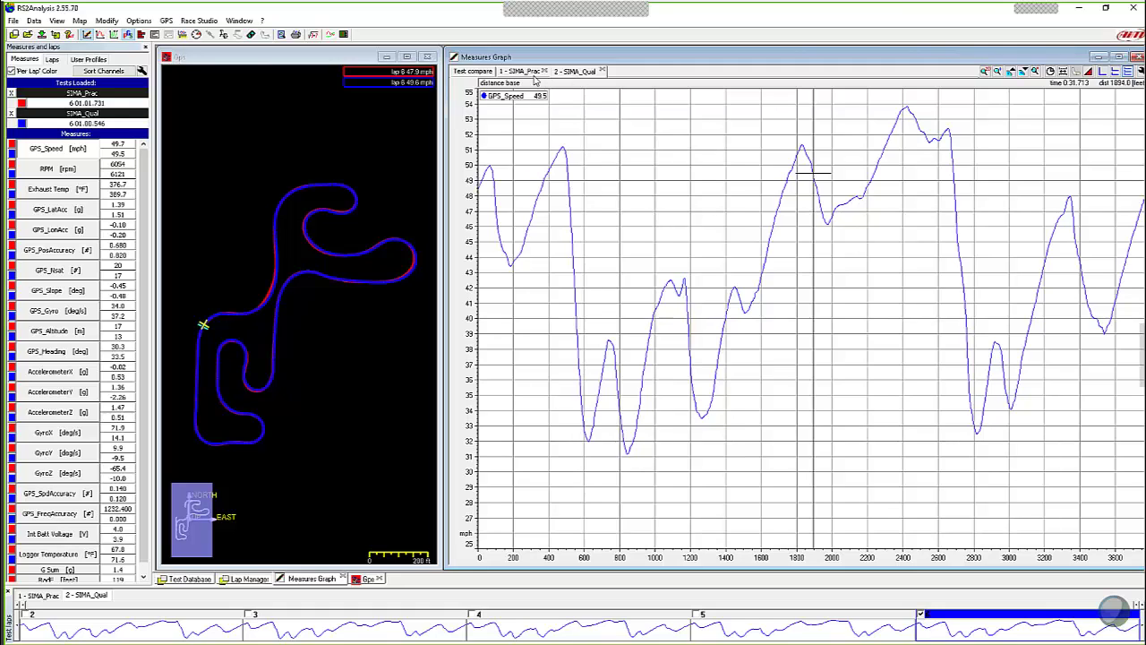
left_click(523, 72)
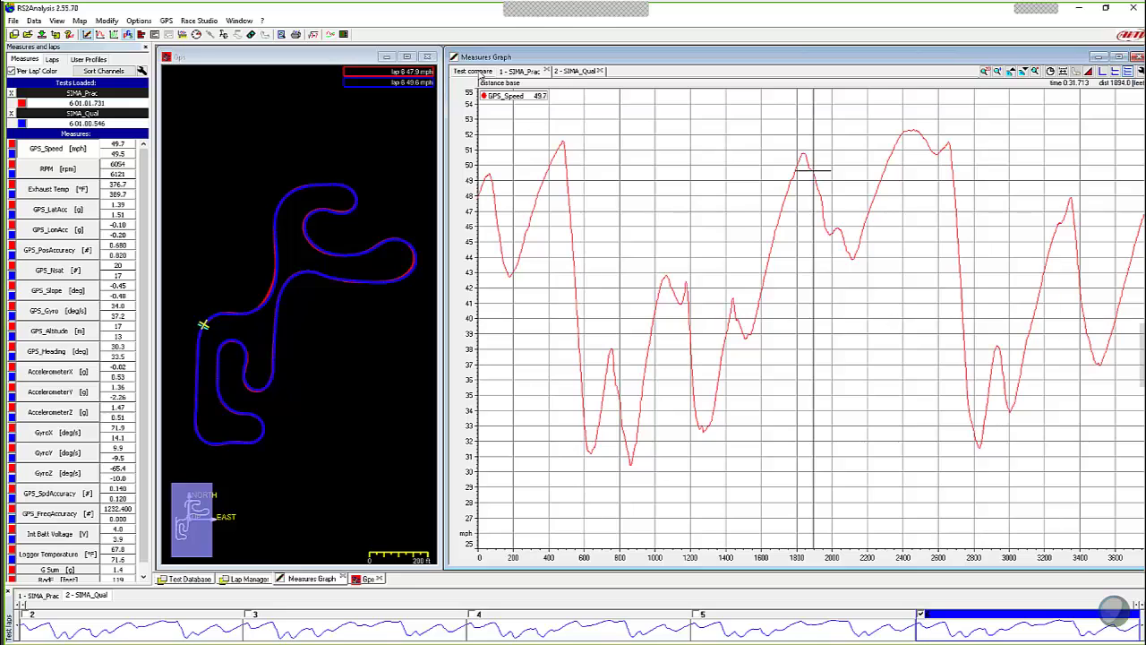
left_click(476, 71)
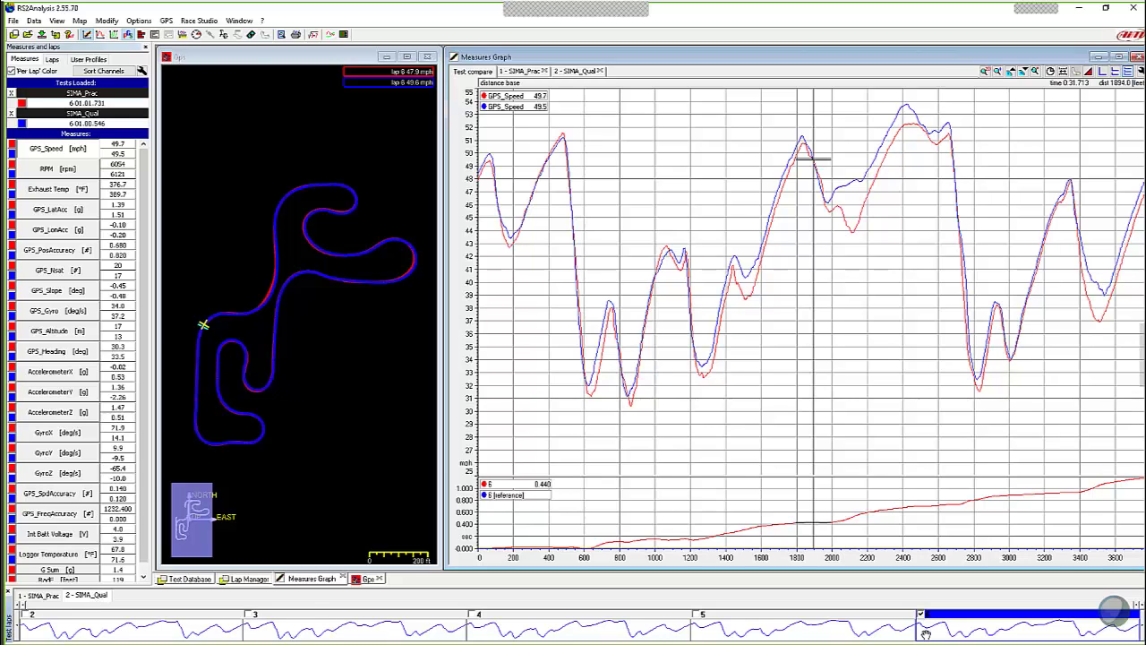
Try qualifying laps 5 and 4 as the reference, then return to qualifying lap 6.
left_click(793, 631)
left_click(669, 630)
left_click(783, 637)
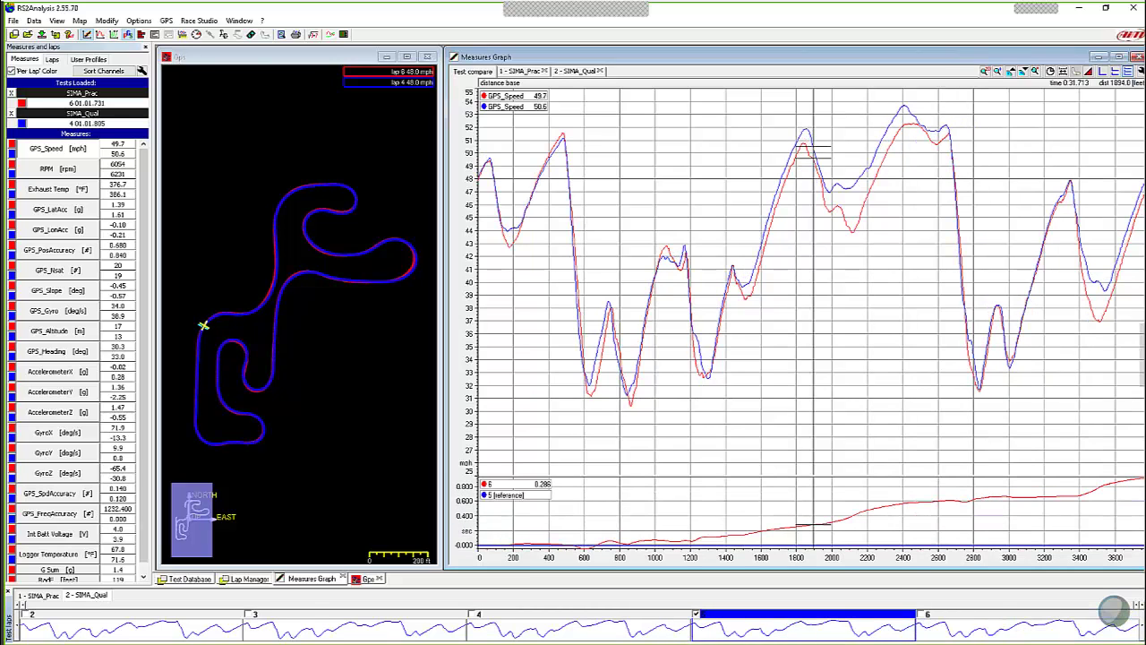
left_click(947, 634)
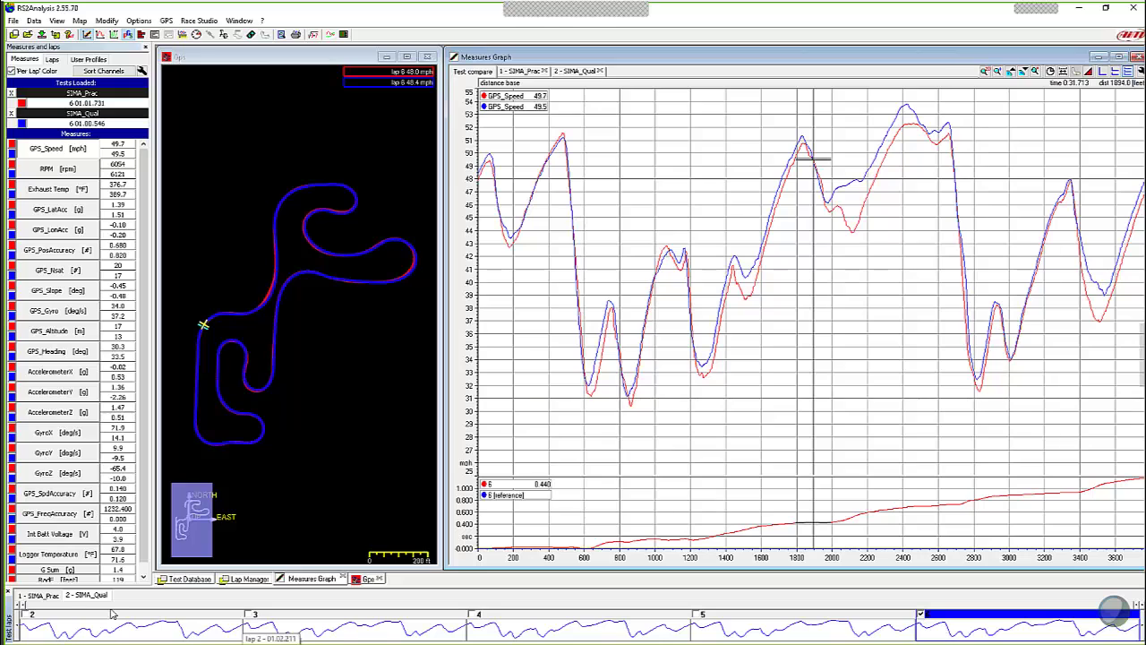
Keep practice lap 6 and set qualifying lap 4 as the comparison reference.
left_click(51, 598)
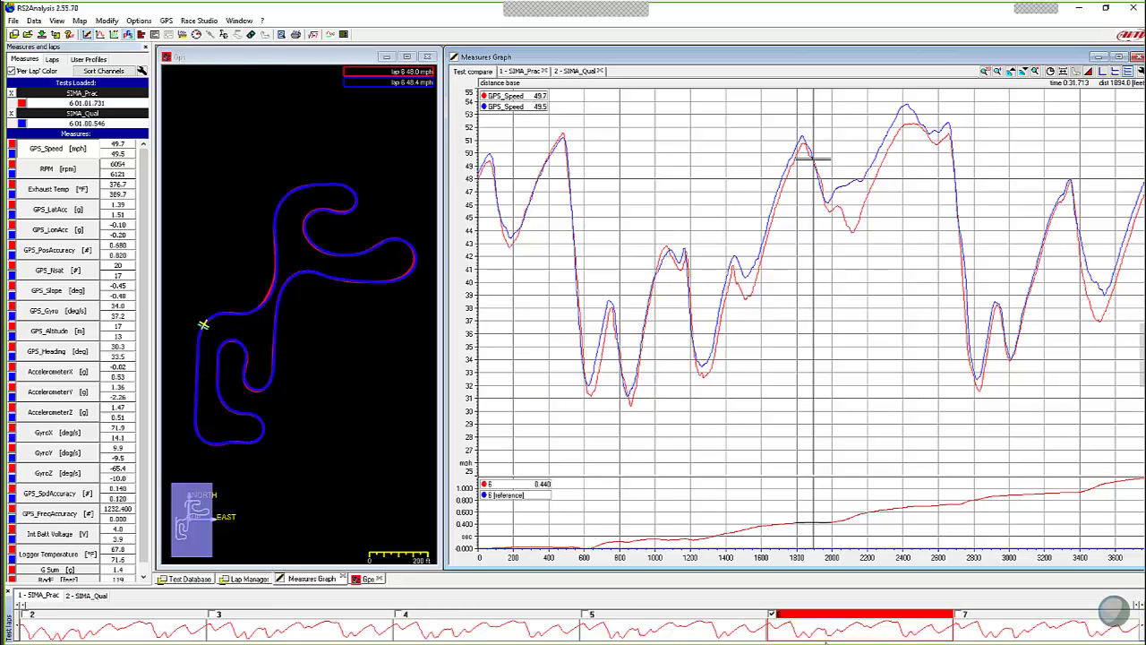
key("Left")
key("Left")
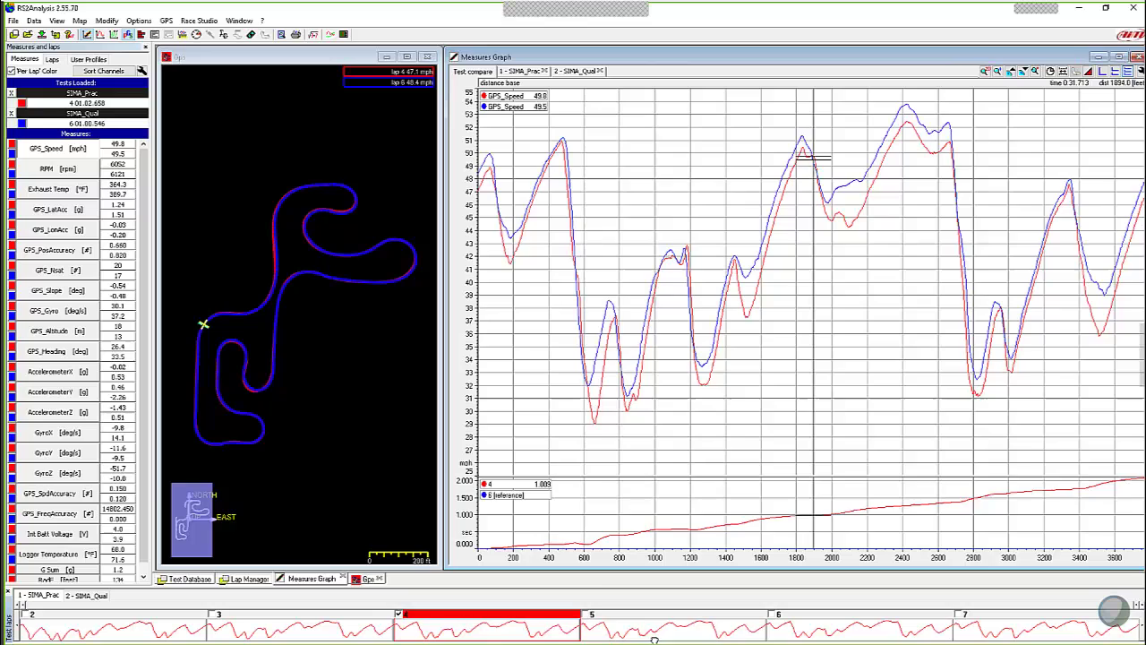
key("Right")
key("Right")
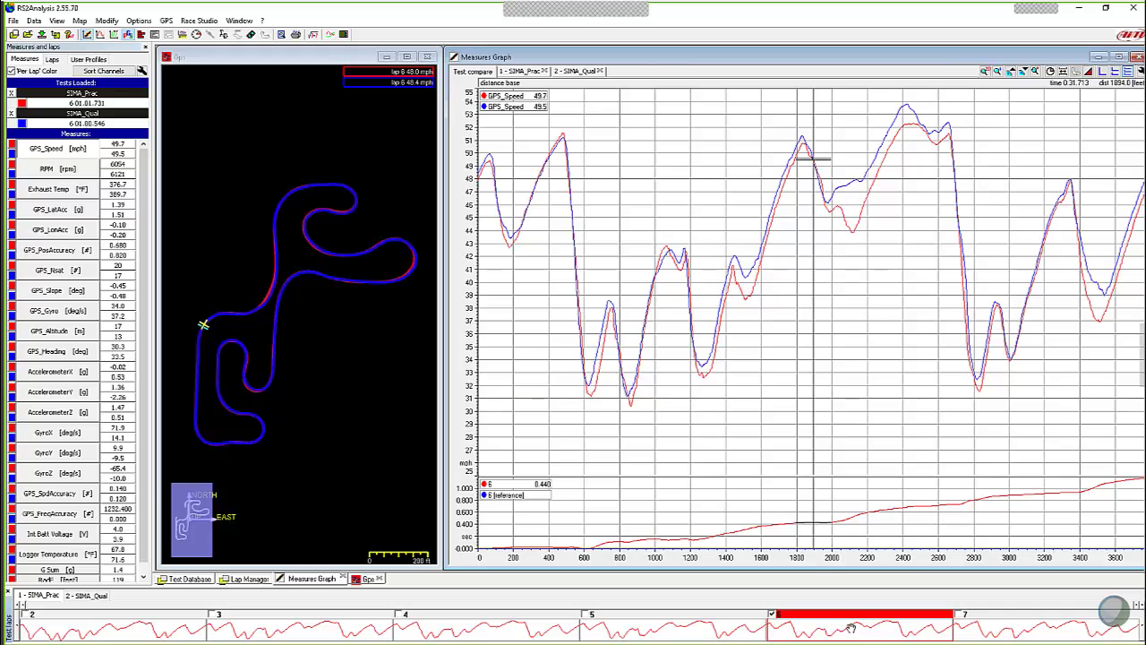
left_click(89, 595)
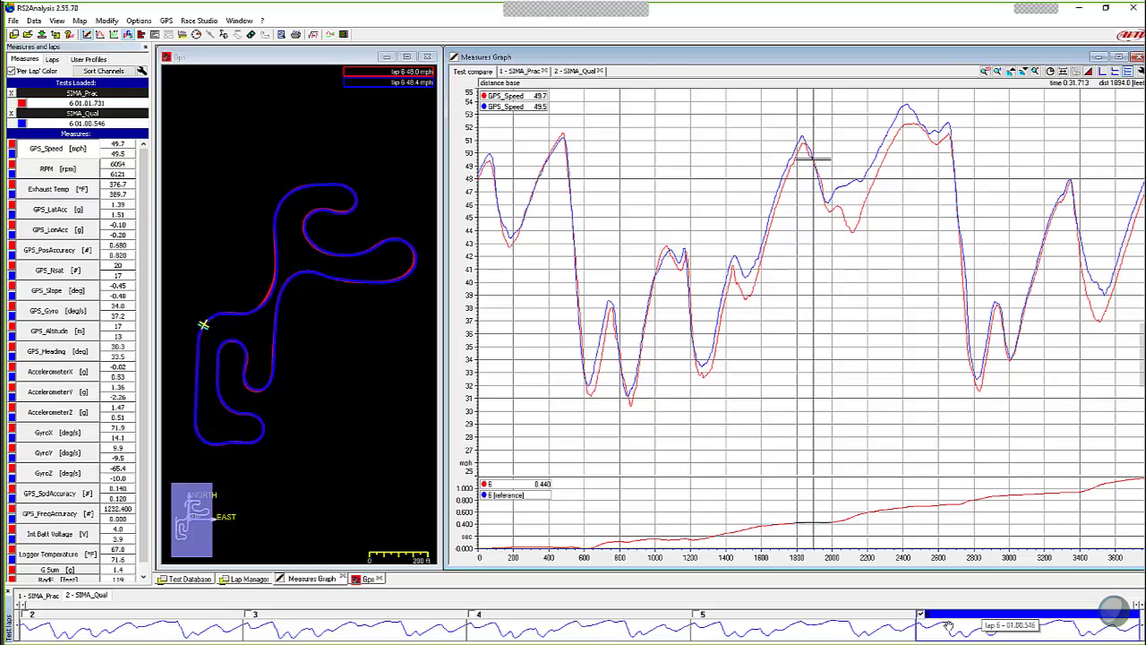
left_click(614, 629)
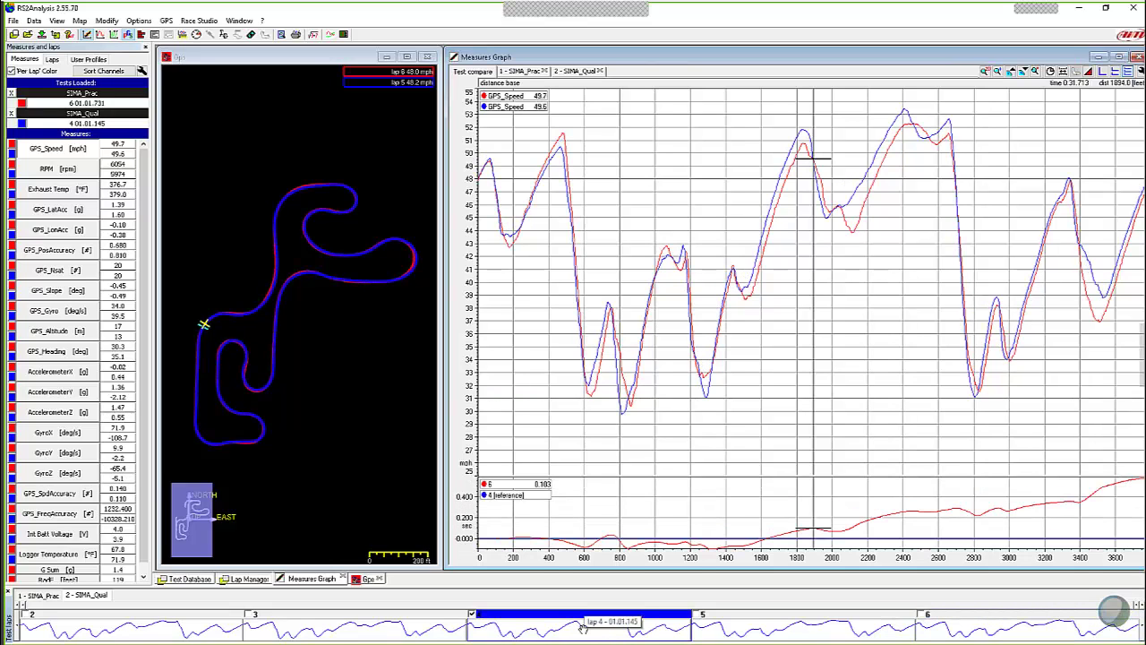
left_click(48, 598)
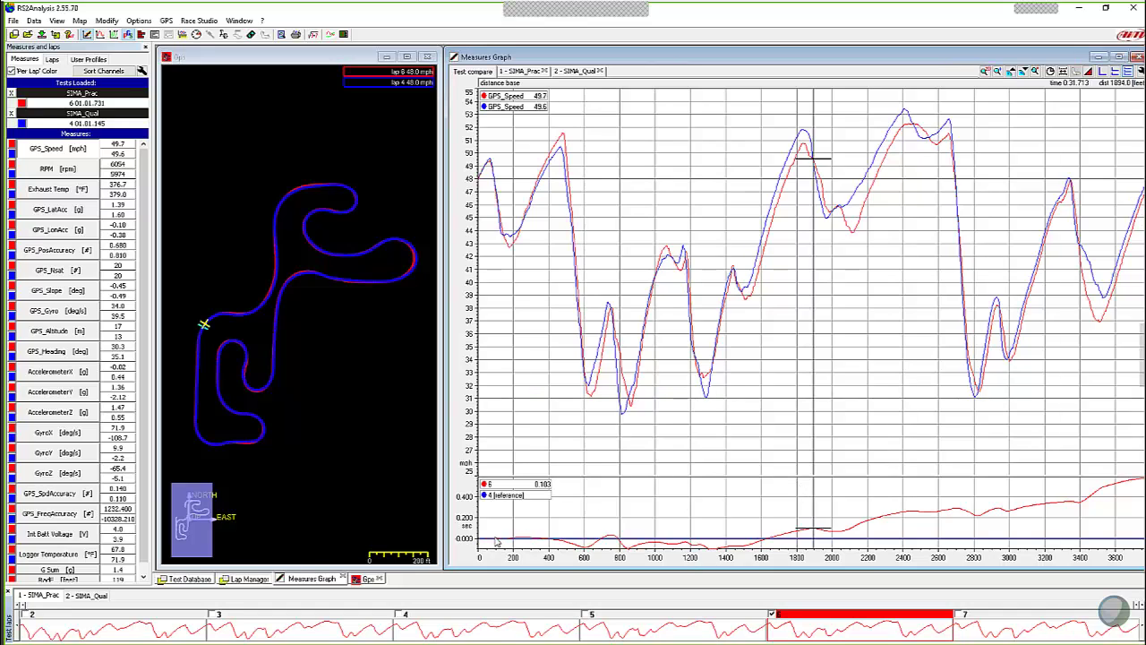
Cycle through the qualifying laps down to lap 2 and back up to lap 6.
left_click(94, 596)
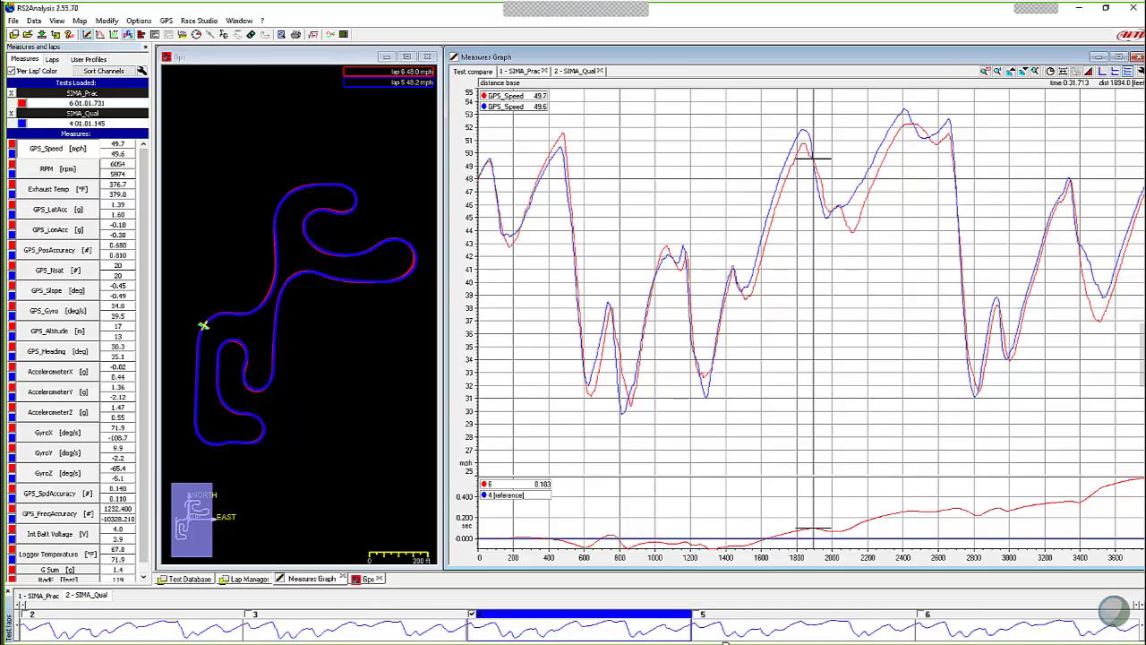
left_click(694, 632)
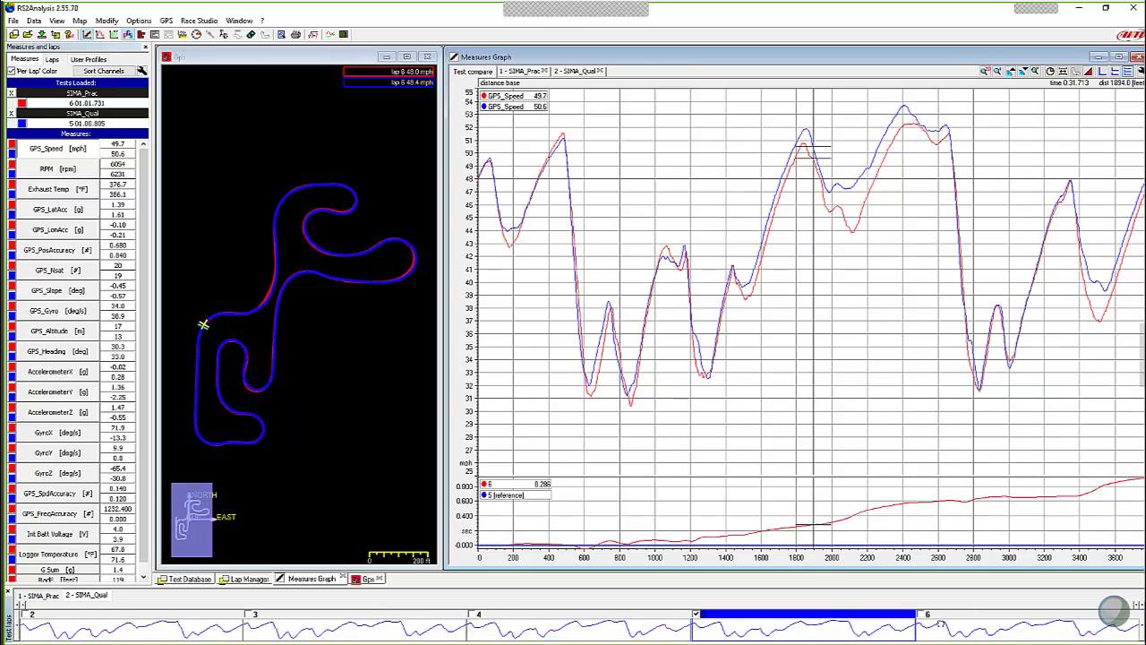
left_click(943, 623)
left_click(806, 627)
left_click(582, 627)
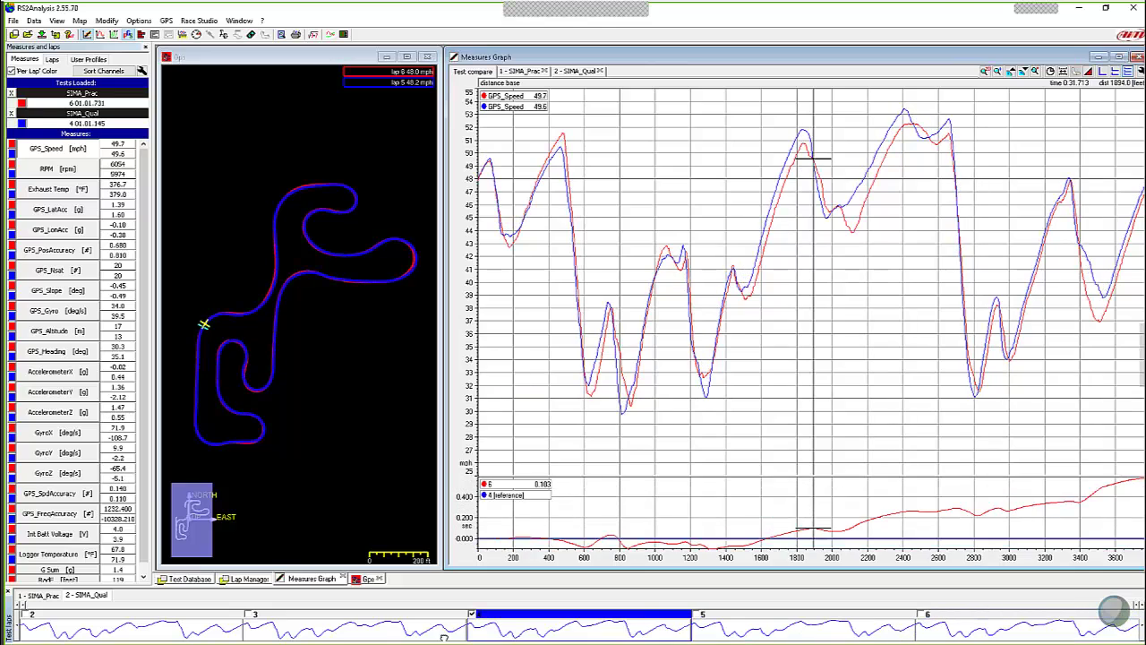
left_click(359, 627)
left_click(240, 630)
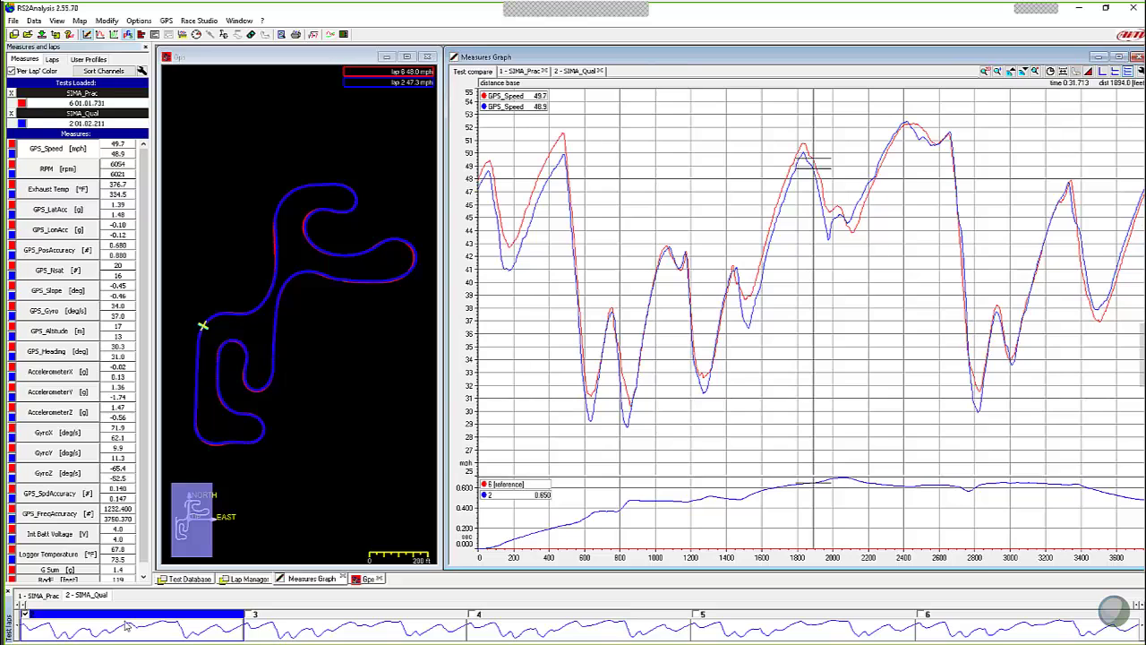
left_click(254, 629)
left_click(480, 628)
left_click(704, 626)
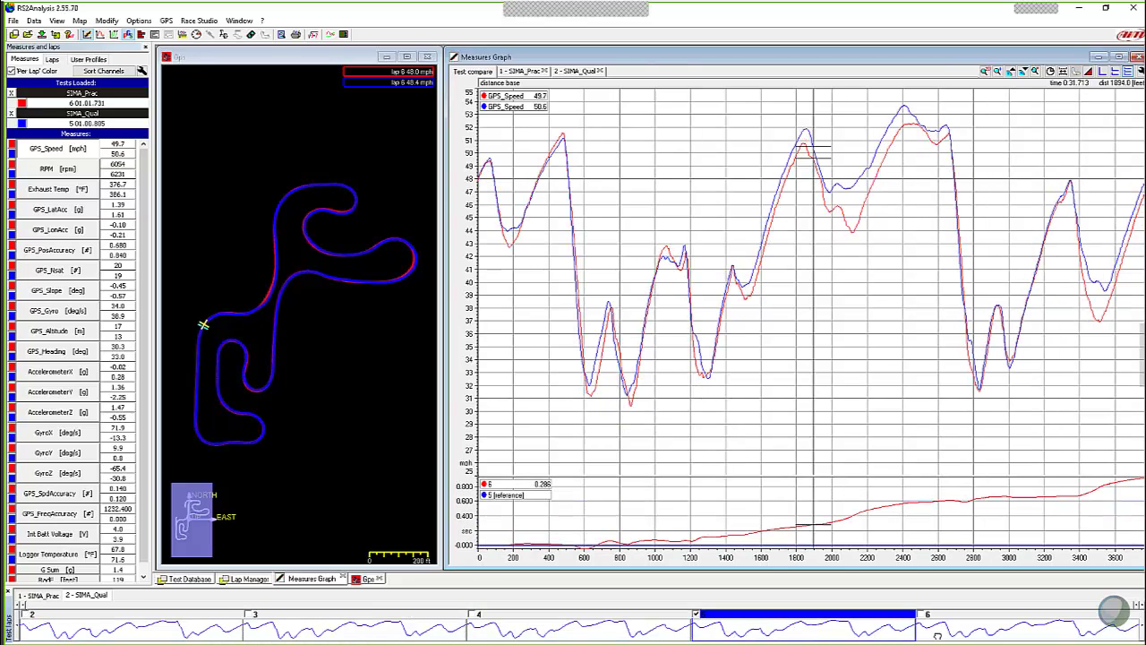
left_click(934, 624)
Select the SIMA_Prac test and move the readout point to 1:01.046 near the lap's end.
left_click(52, 597)
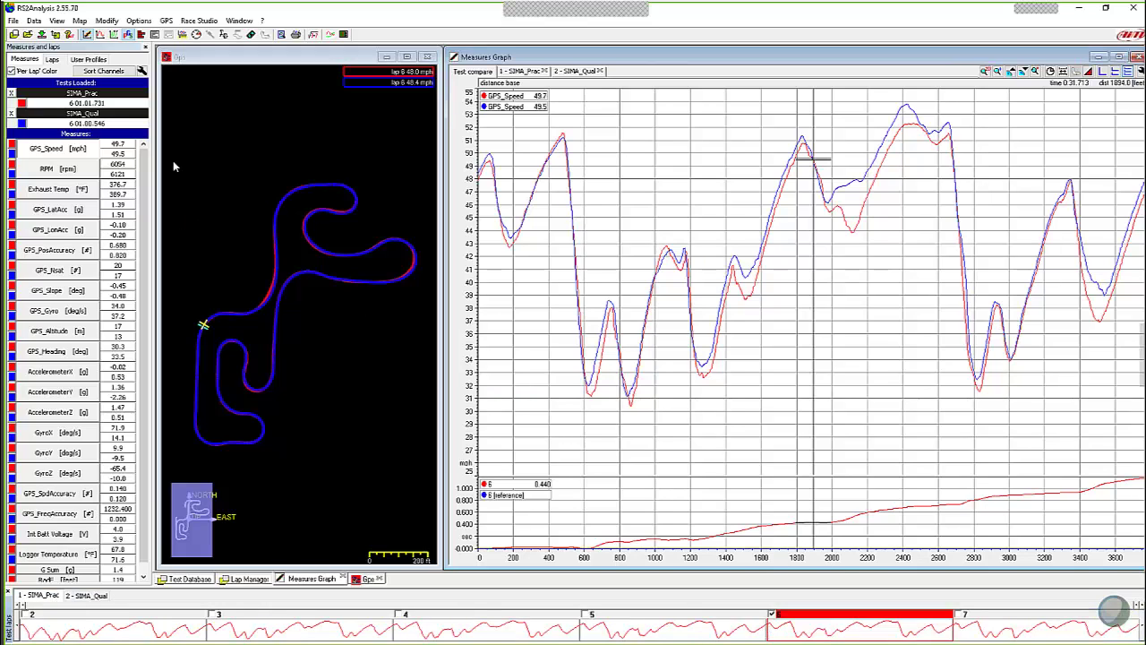
left_click(109, 103)
left_click_drag(1110, 511, 1140, 477)
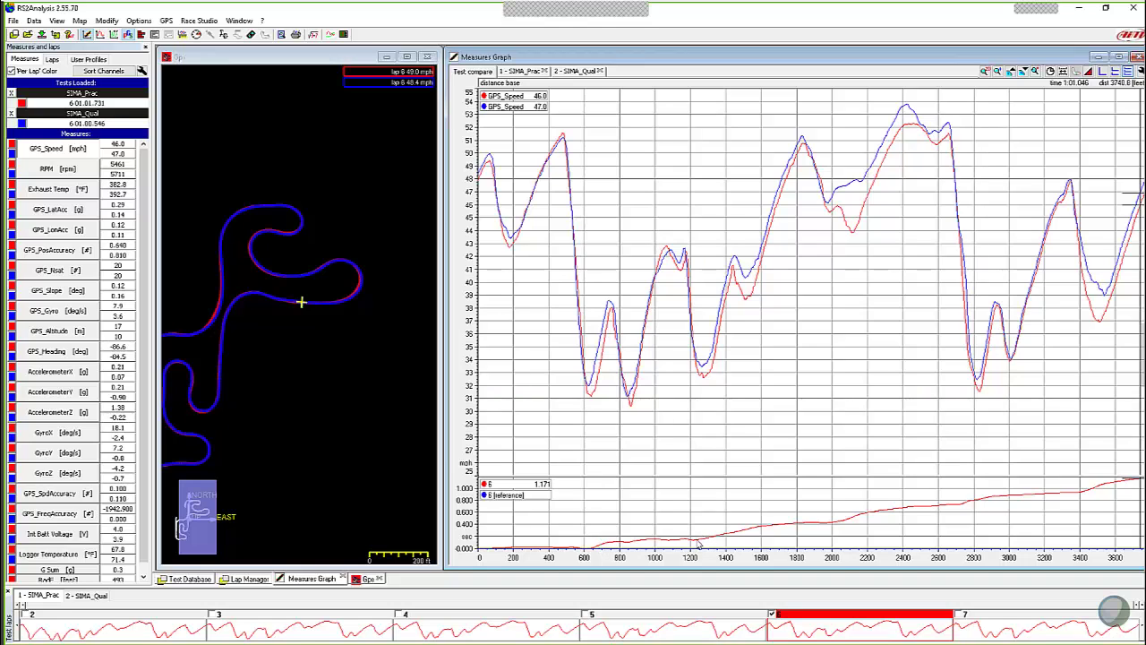
Place the comparison point on the speed traces and scrub it to about 2,260 ft.
left_click(781, 527)
mouse_move(800, 528)
left_mouse_down()
mouse_move(847, 532)
mouse_move(903, 516)
left_mouse_up()
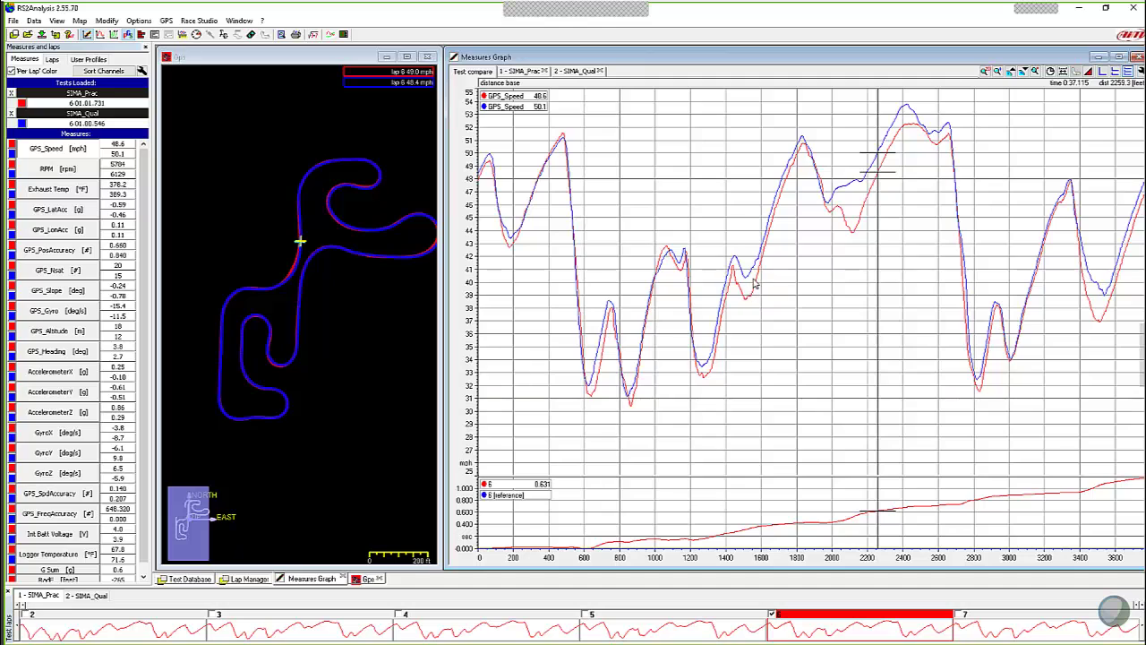
Move the comparison point back to about 1,417 ft, reading 39.8 versus 41.1 mph.
left_click(761, 255)
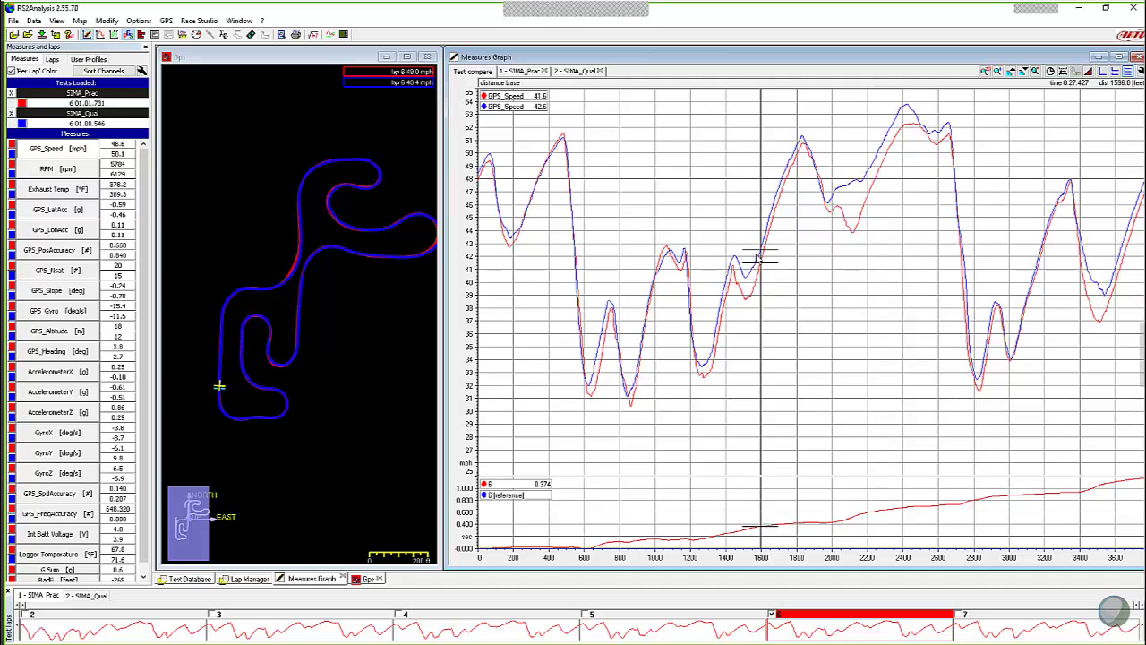
mouse_move(761, 258)
left_mouse_down()
mouse_move(717, 285)
mouse_move(764, 240)
left_mouse_up()
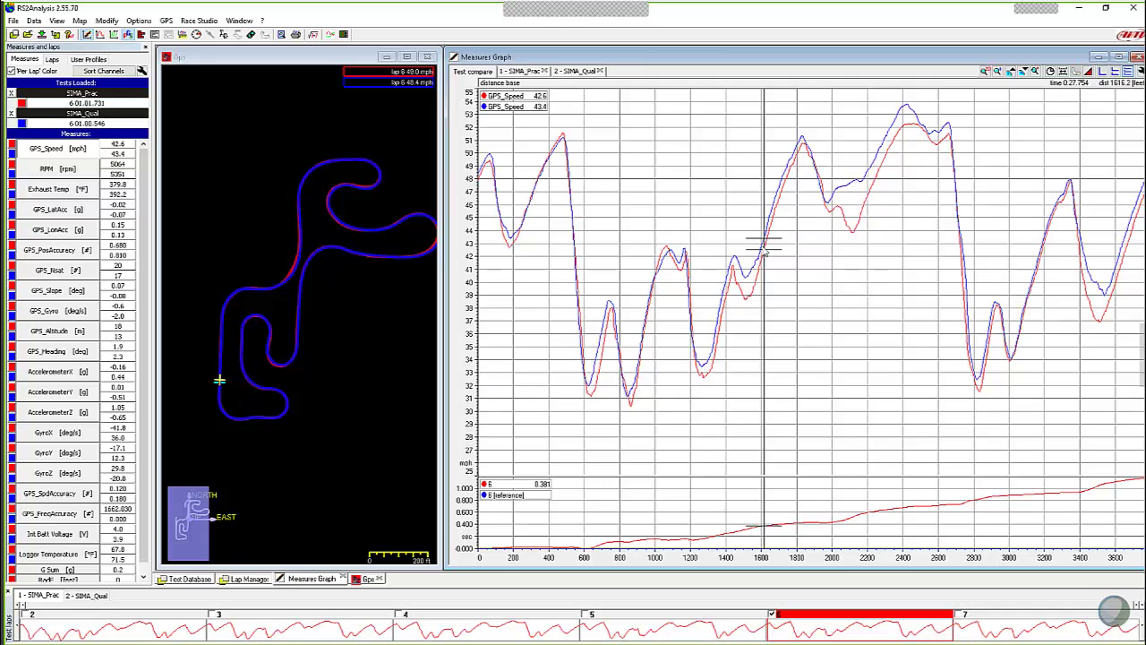
left_click(730, 174)
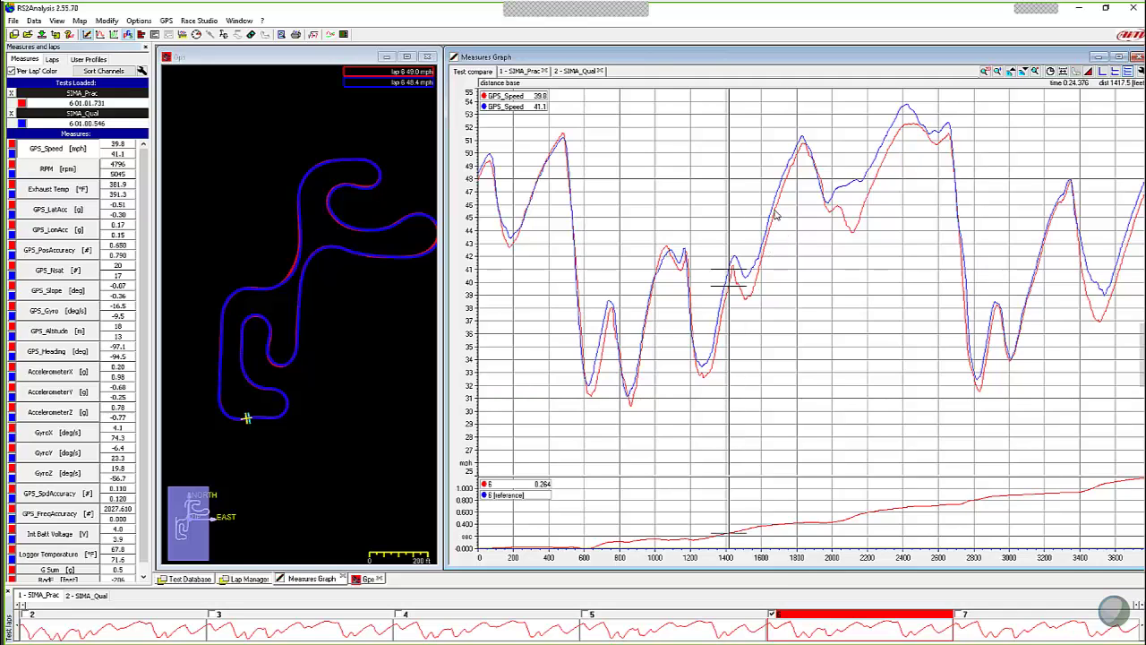
Jump the comparison point to about 1,673 ft, reading 45.4 versus 46.3 mph.
left_click(776, 214)
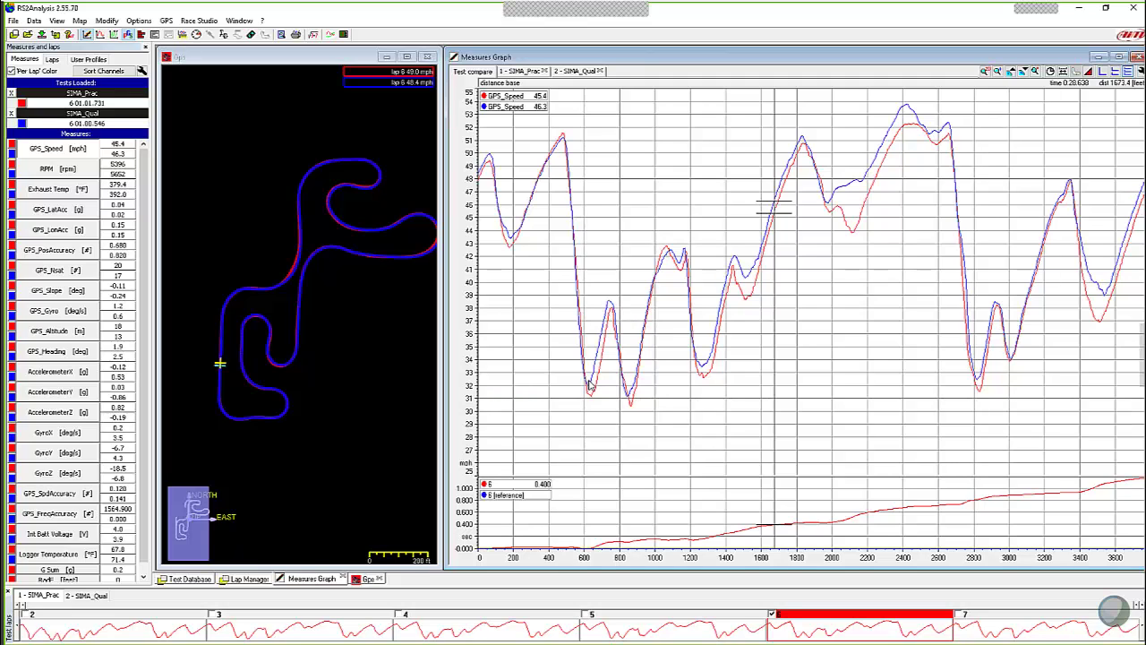
Enlarge the speed graph and step the comparison point from 620 ft to about 1,505 ft.
left_click(590, 385)
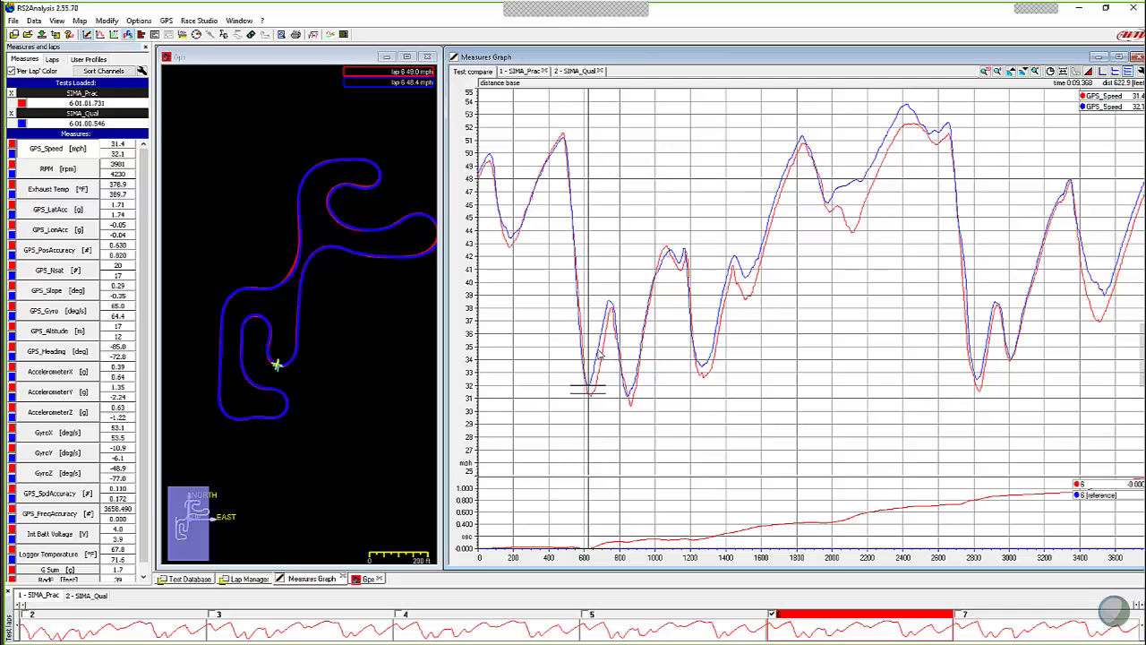
left_click(599, 356)
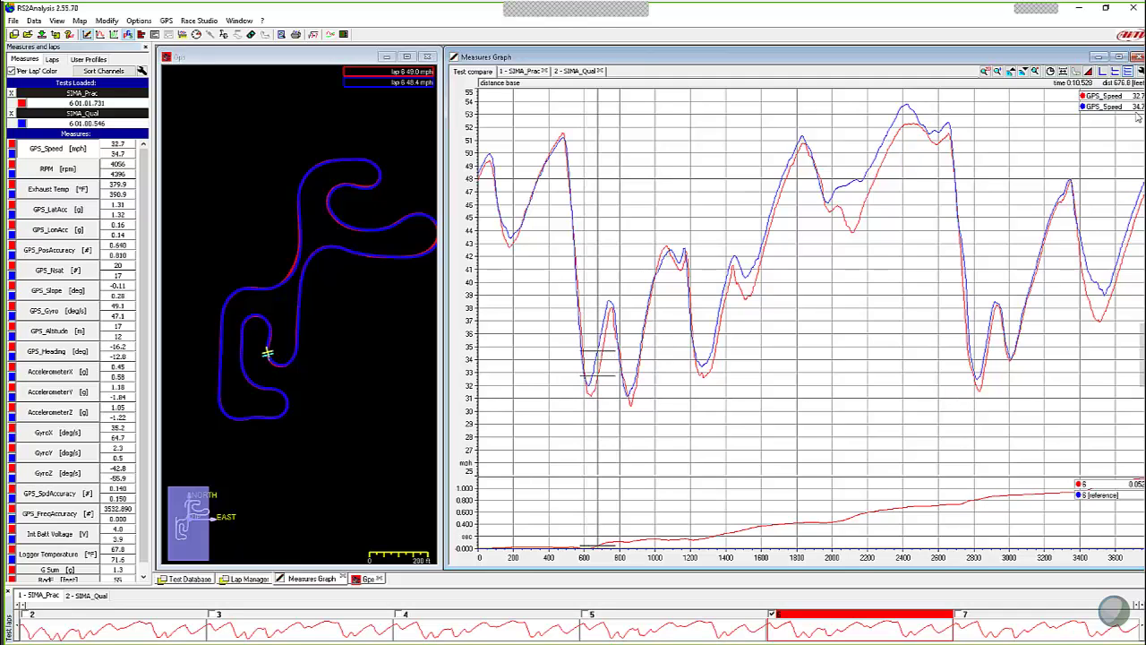
left_click(959, 61)
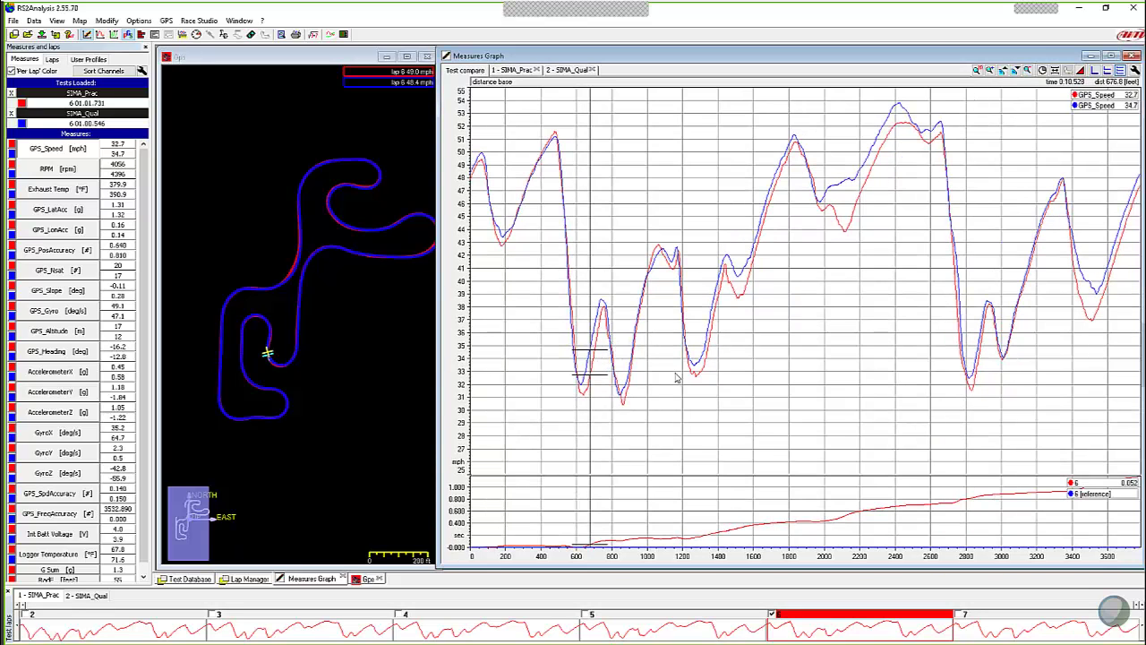
left_click(623, 391)
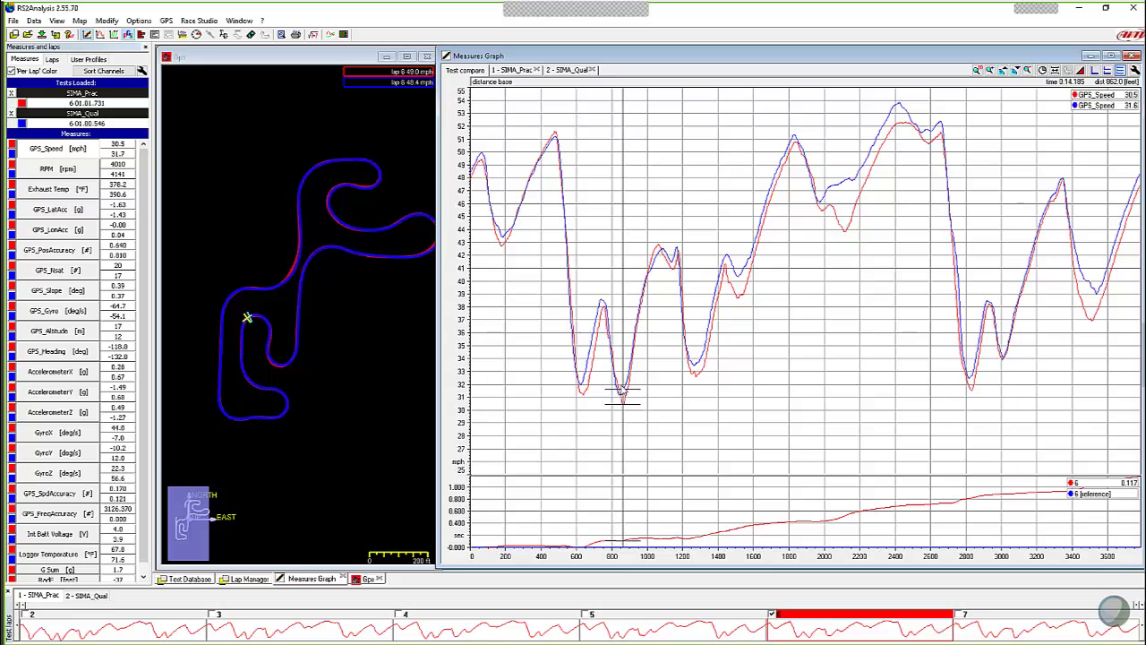
left_click(694, 354)
left_click_drag(705, 356, 741, 267)
key("Left")
key("Left")
key("Left")
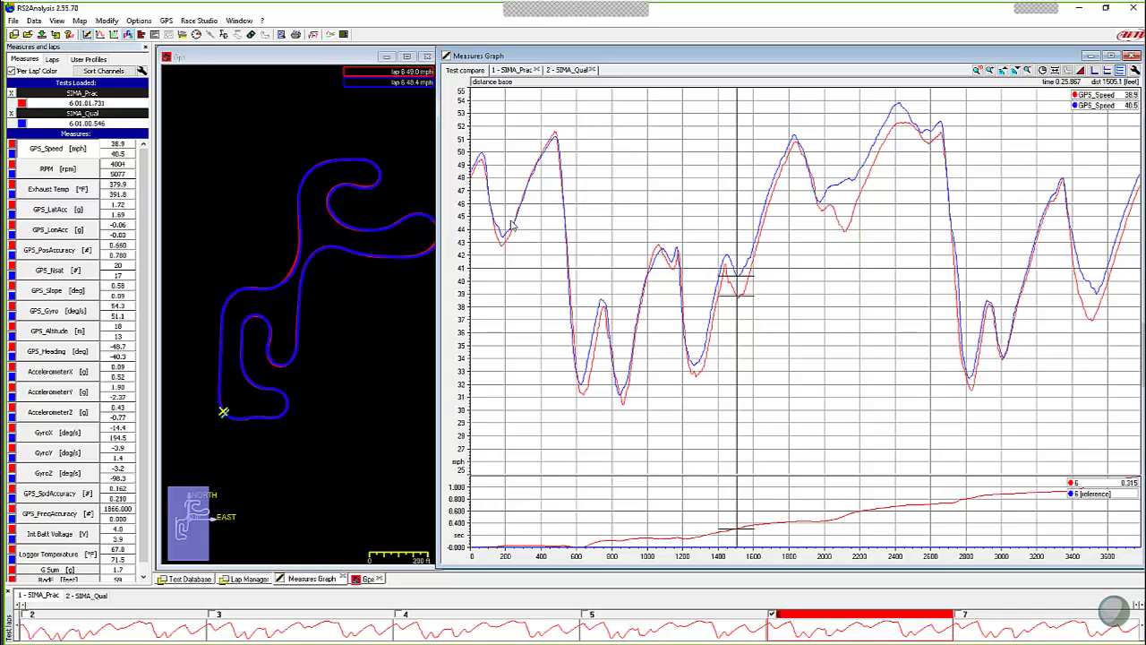
Add GPS_LatAcc and GPS_LonAcc panes below speed, then move the point to about 603 ft.
left_click_drag(63, 210, 63, 229)
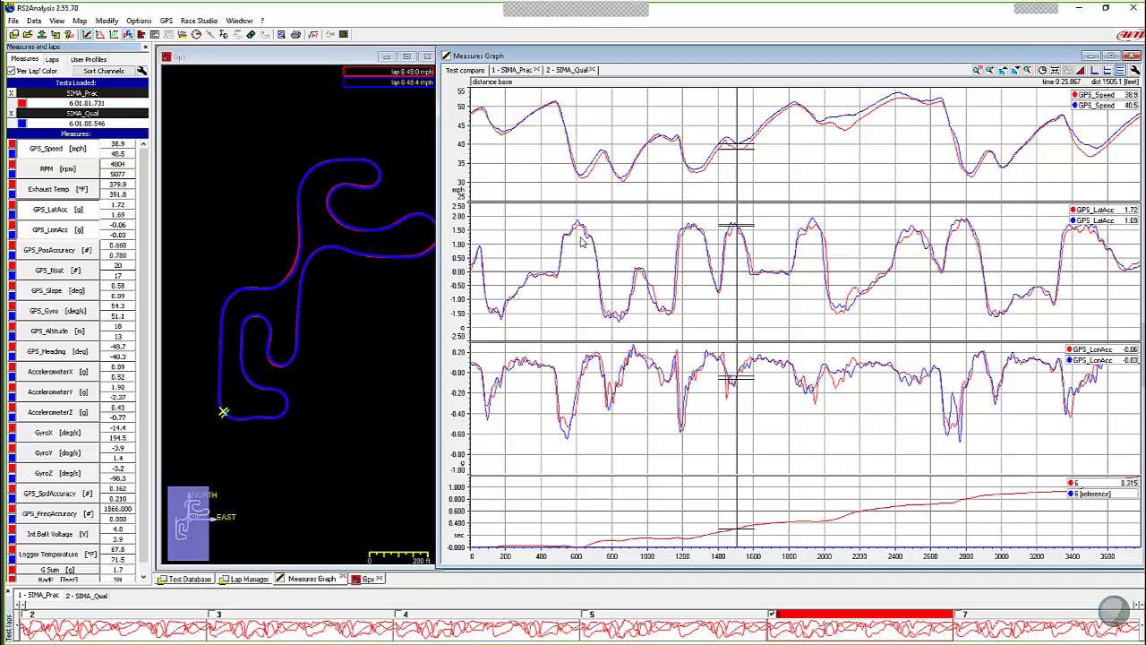
left_click(580, 236)
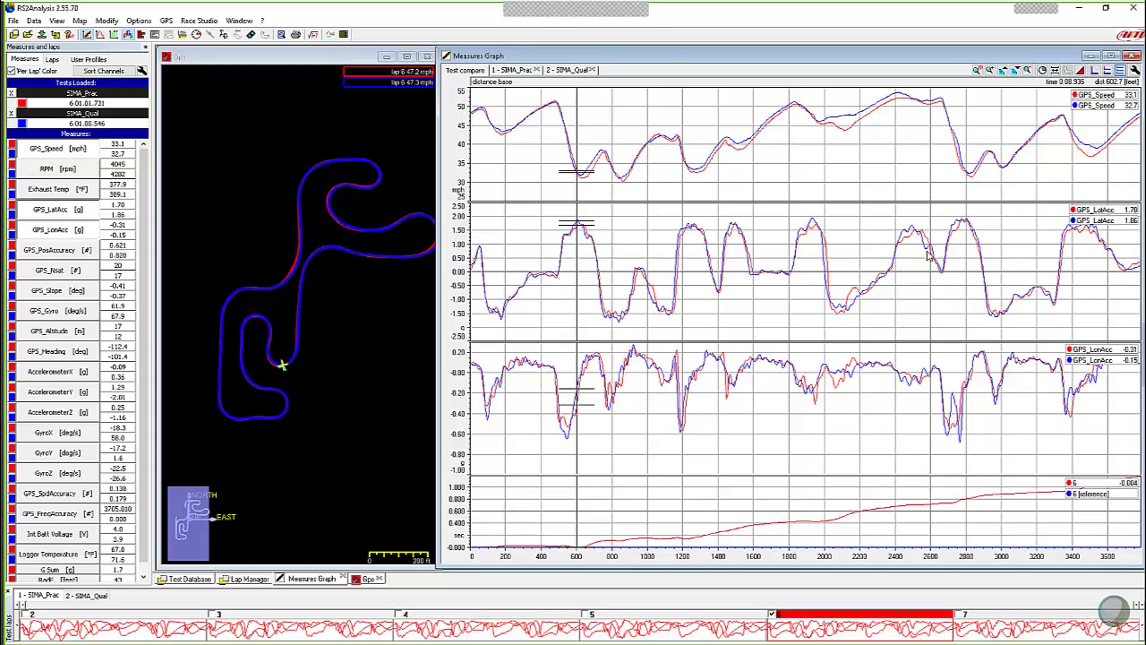
Move the comparison point through about 1,215 ft, 1,465 ft and 1,933 ft.
left_click(687, 229)
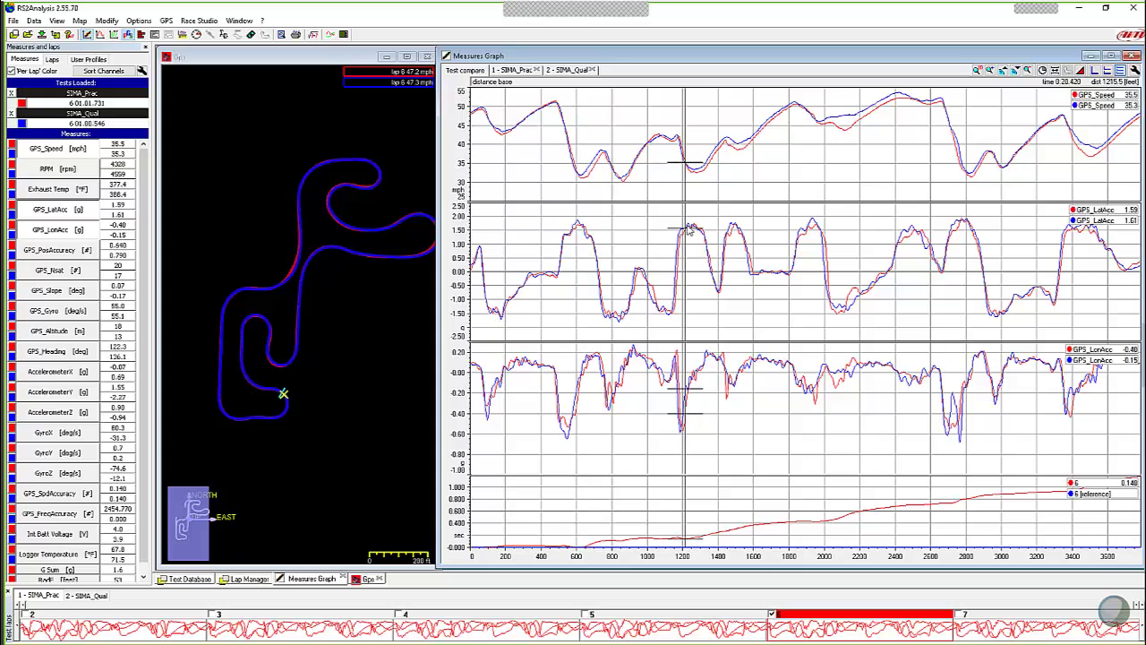
left_click(731, 234)
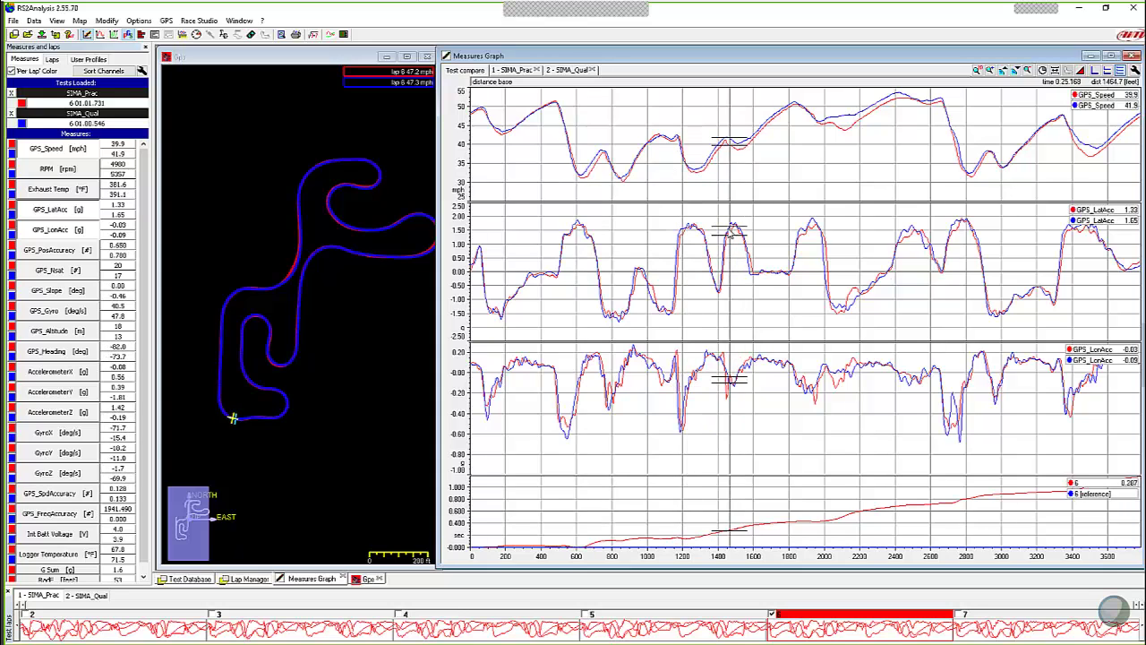
key("Right")
key("Right")
key("Right")
key("Right")
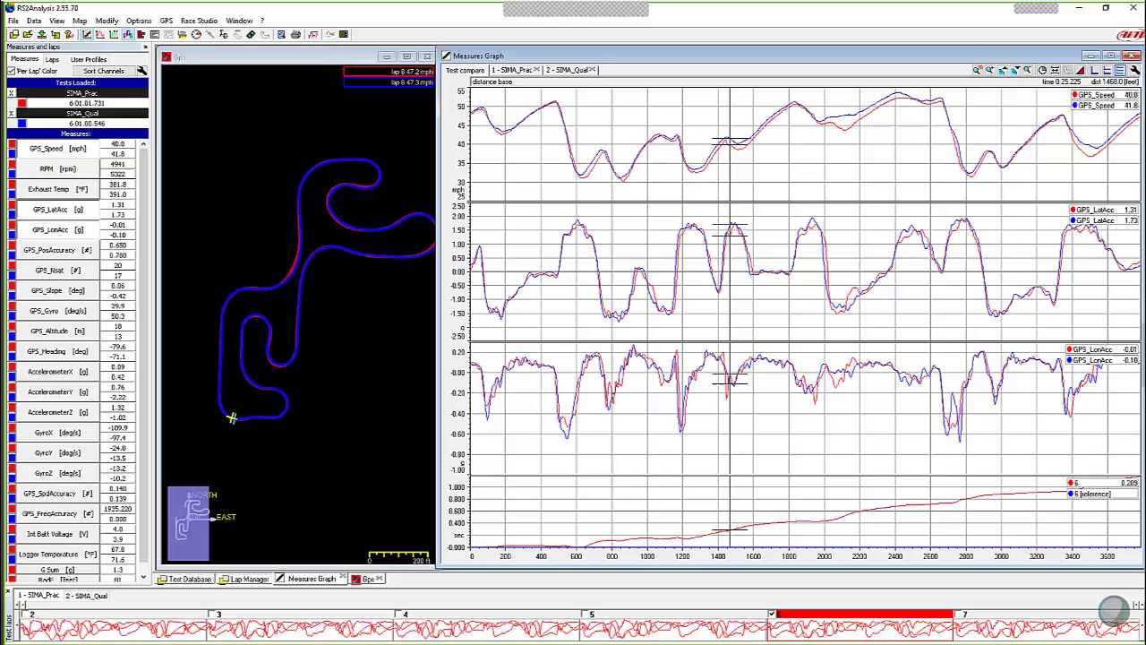
left_click(809, 230)
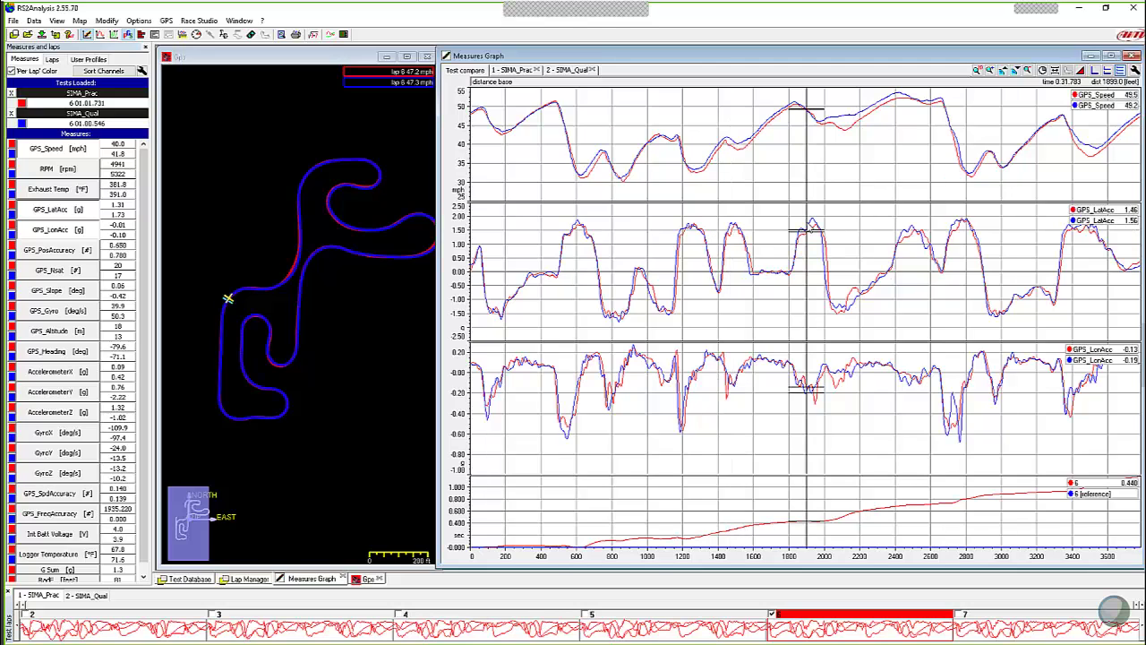
left_click_drag(809, 228, 813, 224)
left_click(814, 98)
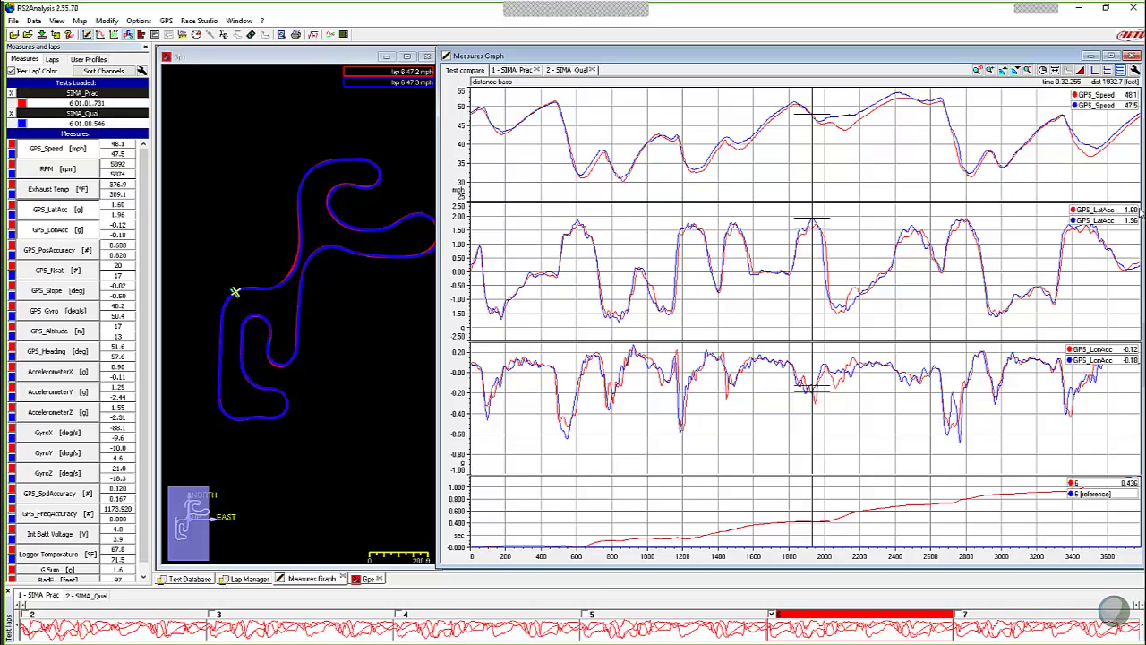
Check top speed near 2,460 ft and braking near 2,744 ft, then return to about 2,084 ft.
left_click(906, 237)
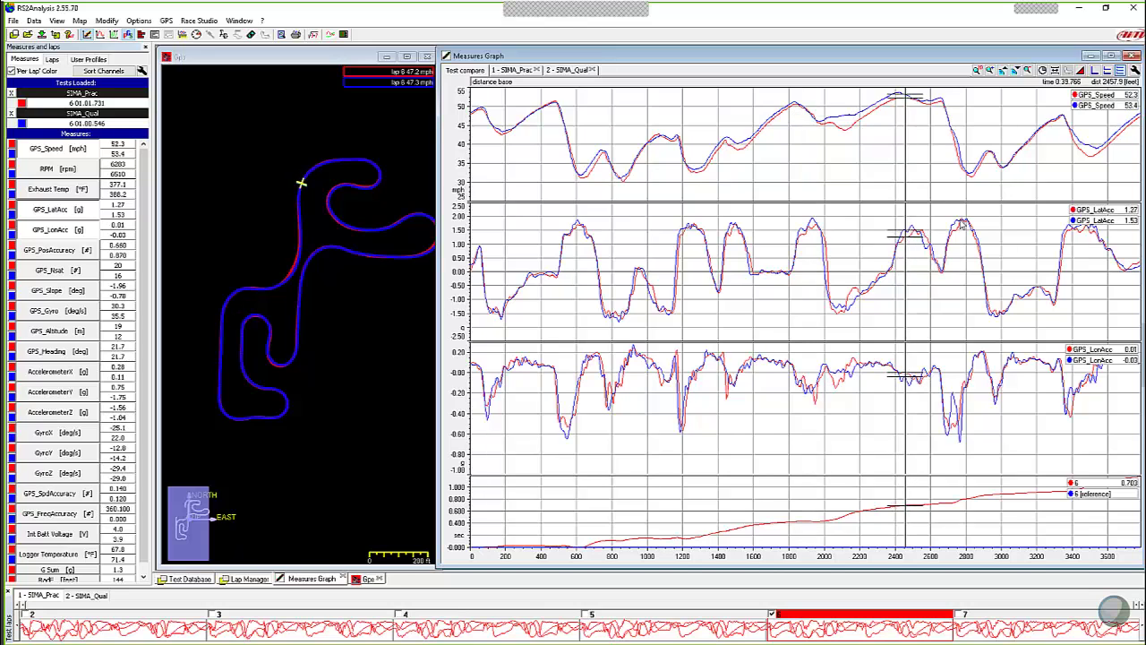
left_click(959, 224)
left_click(959, 225)
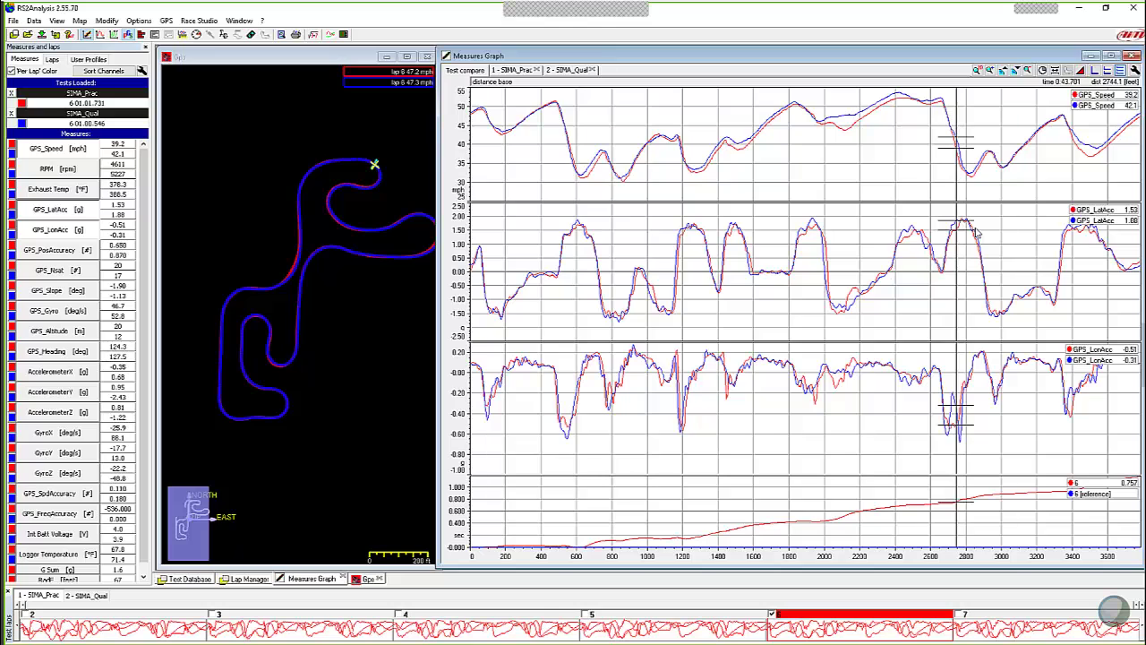
left_click(838, 321)
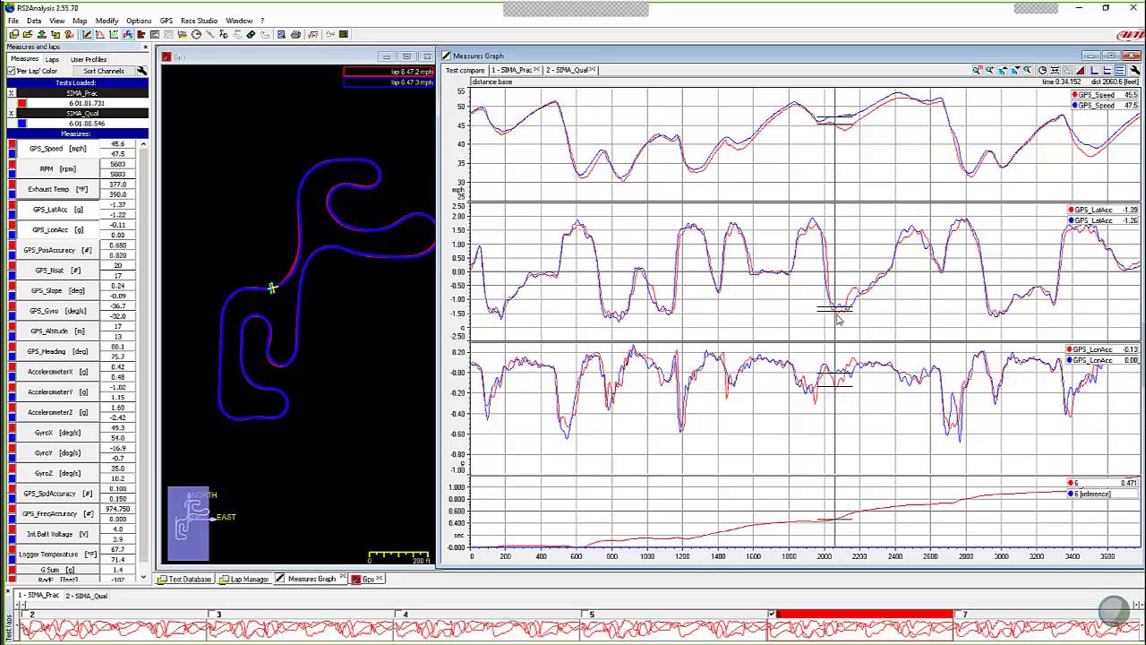
left_click_drag(838, 320, 841, 324)
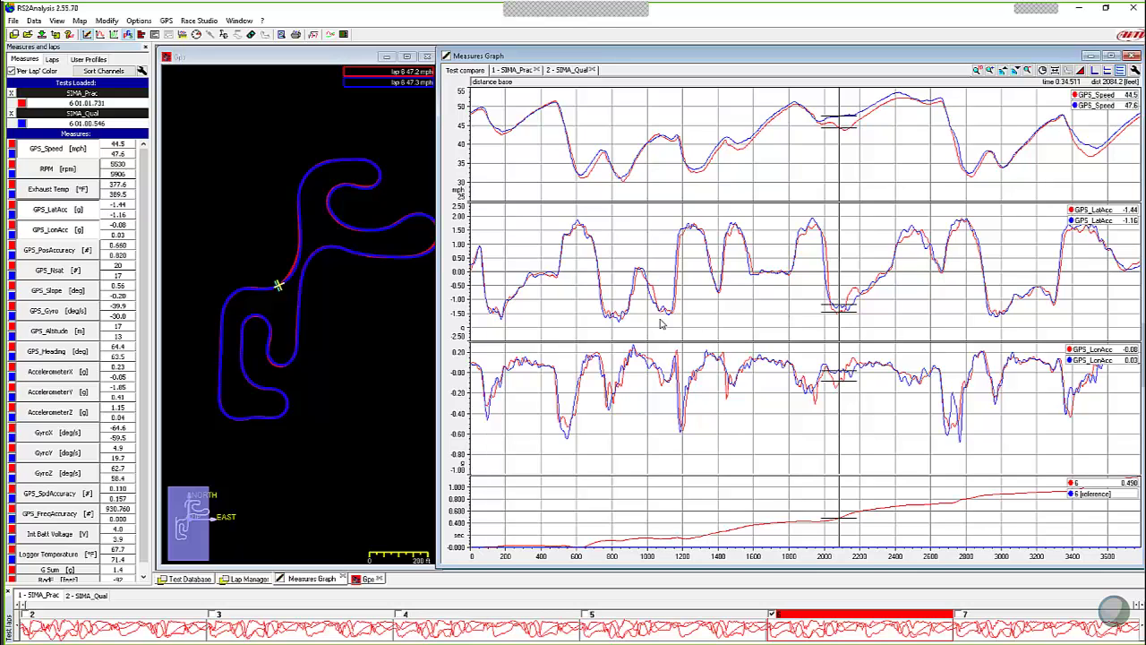
mouse_move(661, 325)
left_mouse_down()
mouse_move(492, 323)
mouse_move(504, 324)
left_mouse_up()
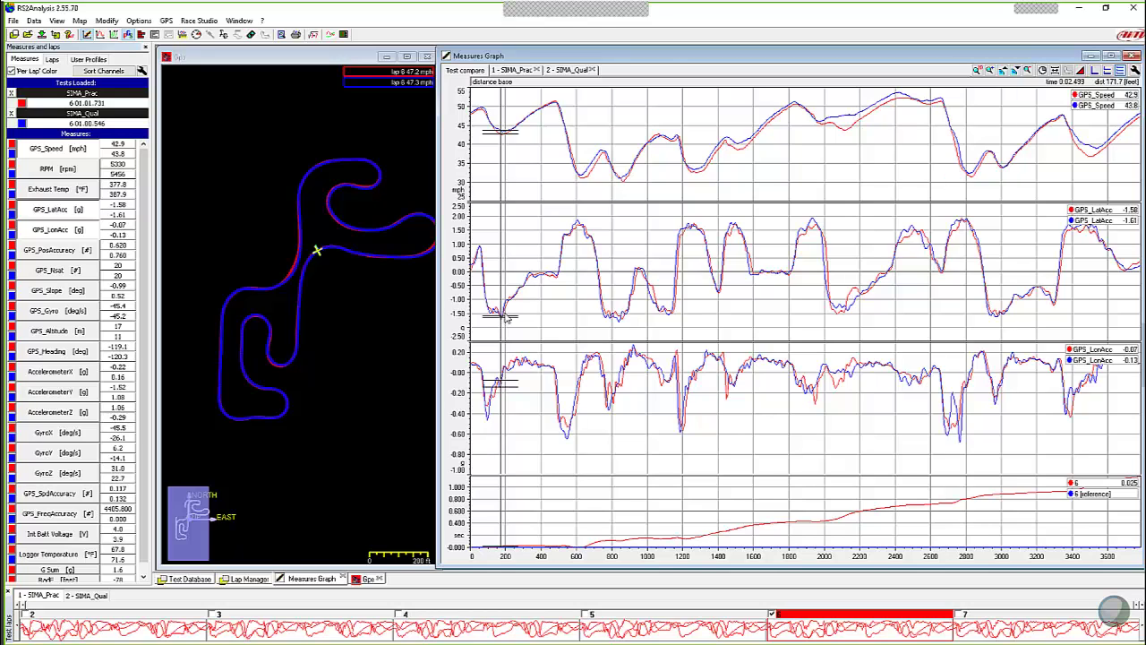
Recheck the lap start, the first big speed drop, and the corners near 1,200 ft and 2,730 ft.
left_click(491, 427)
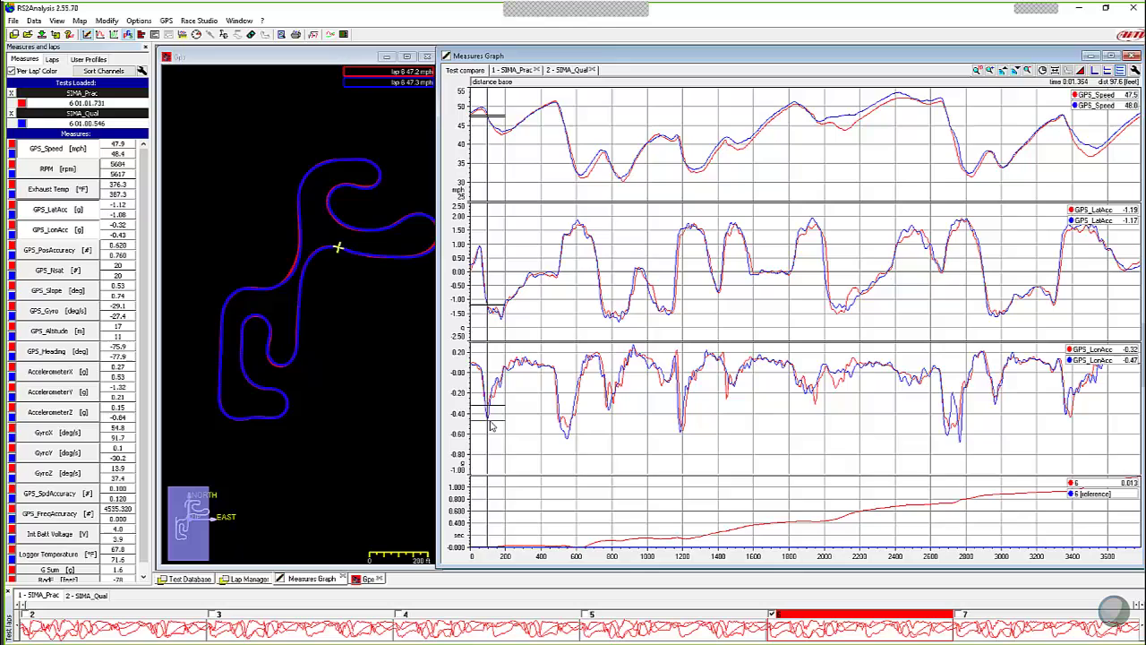
left_click_drag(491, 427, 492, 426)
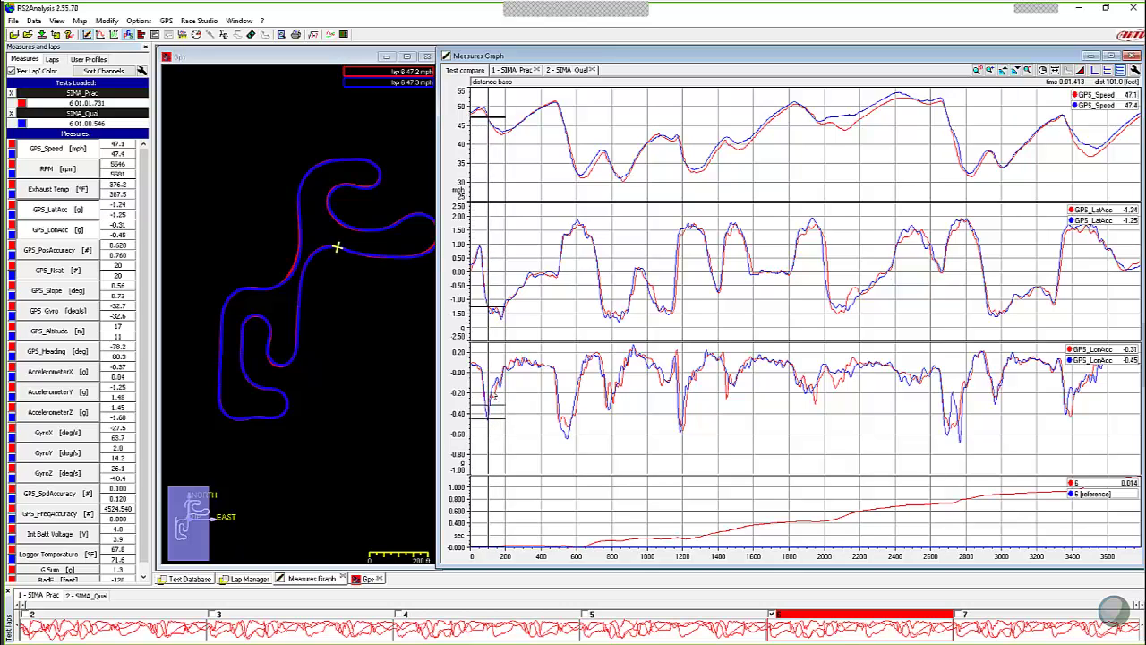
left_click(493, 405)
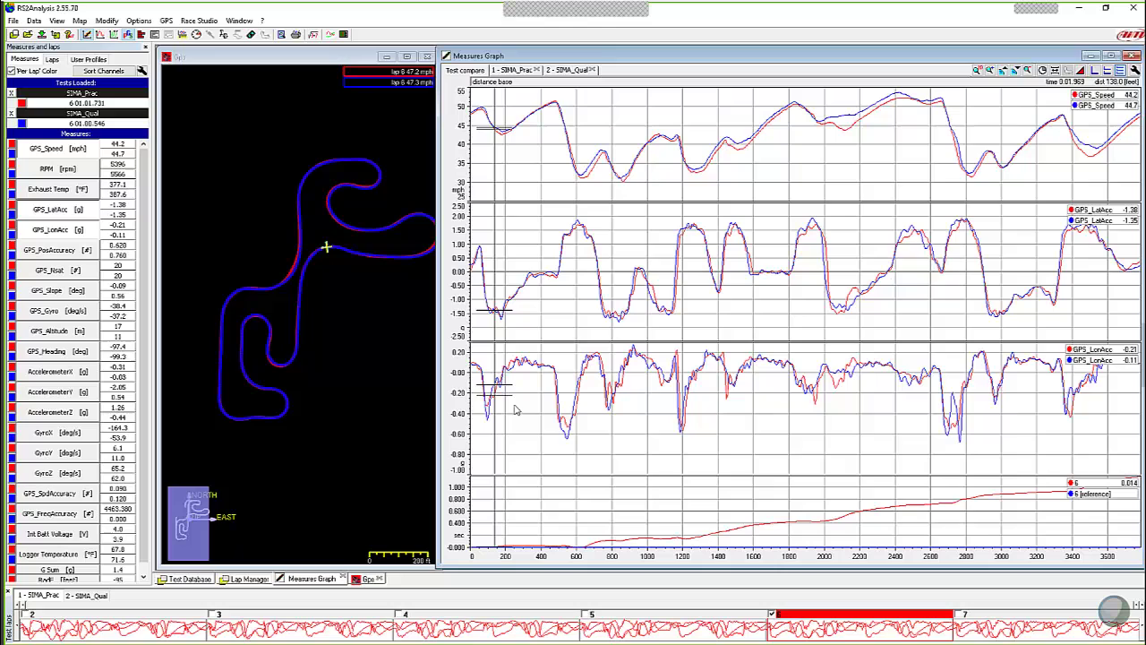
left_click(567, 425)
key("Left")
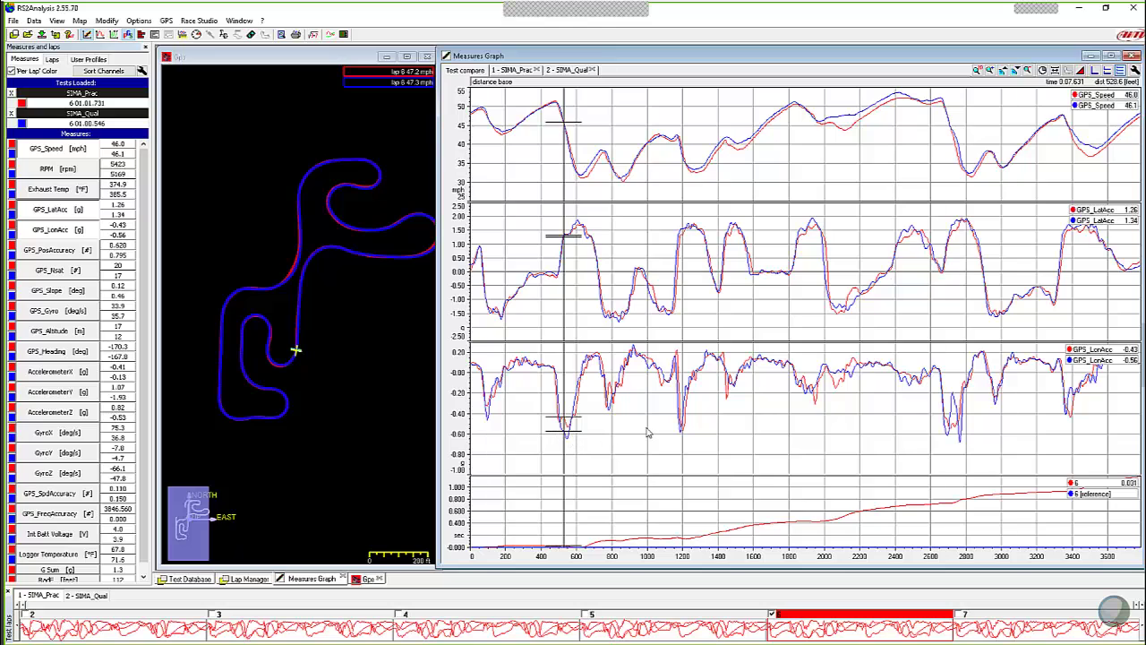
left_click(682, 434)
key("Right")
key("Right")
key("Right")
key("Right")
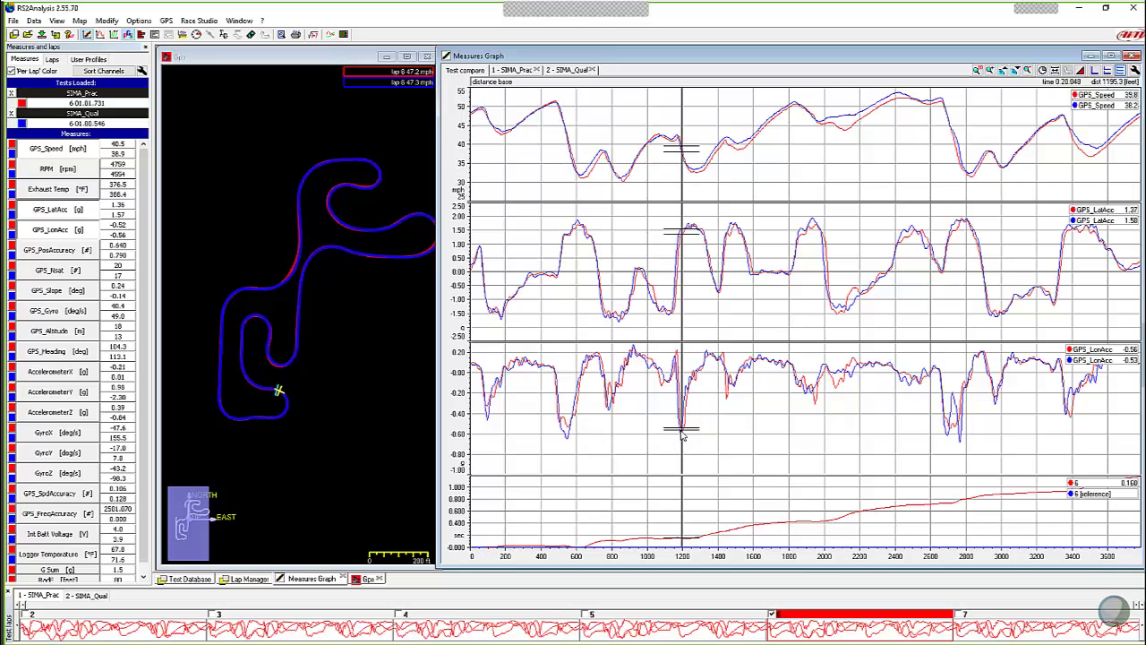
left_click(959, 433)
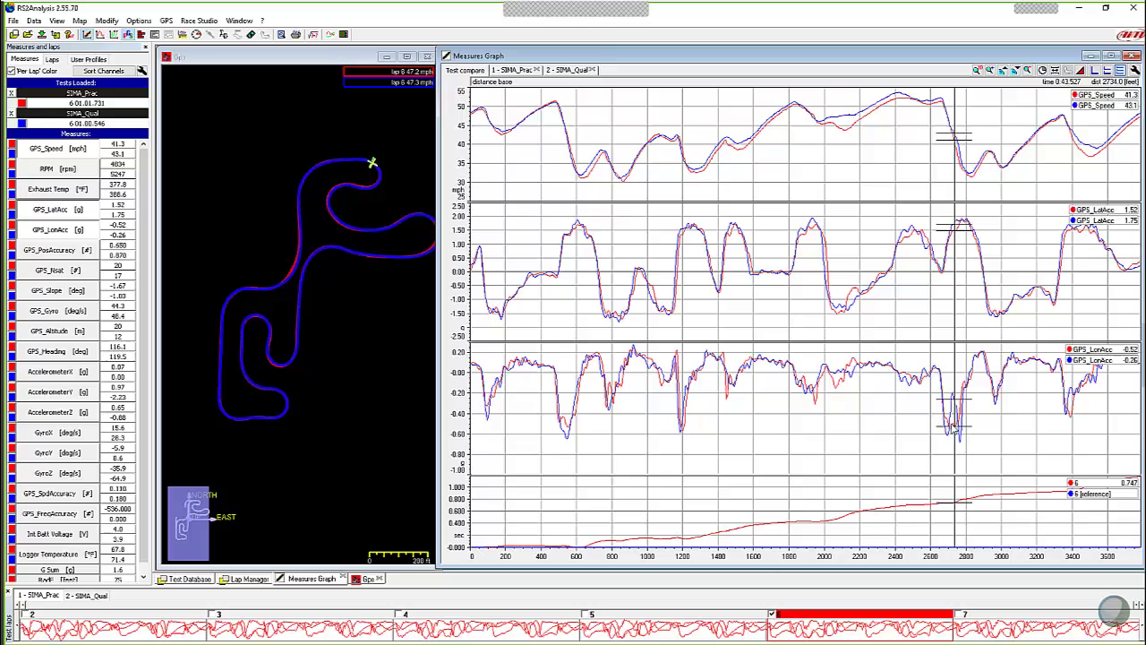
key("Left")
key("Left")
key("Right")
key("Right")
key("Left")
key("Left")
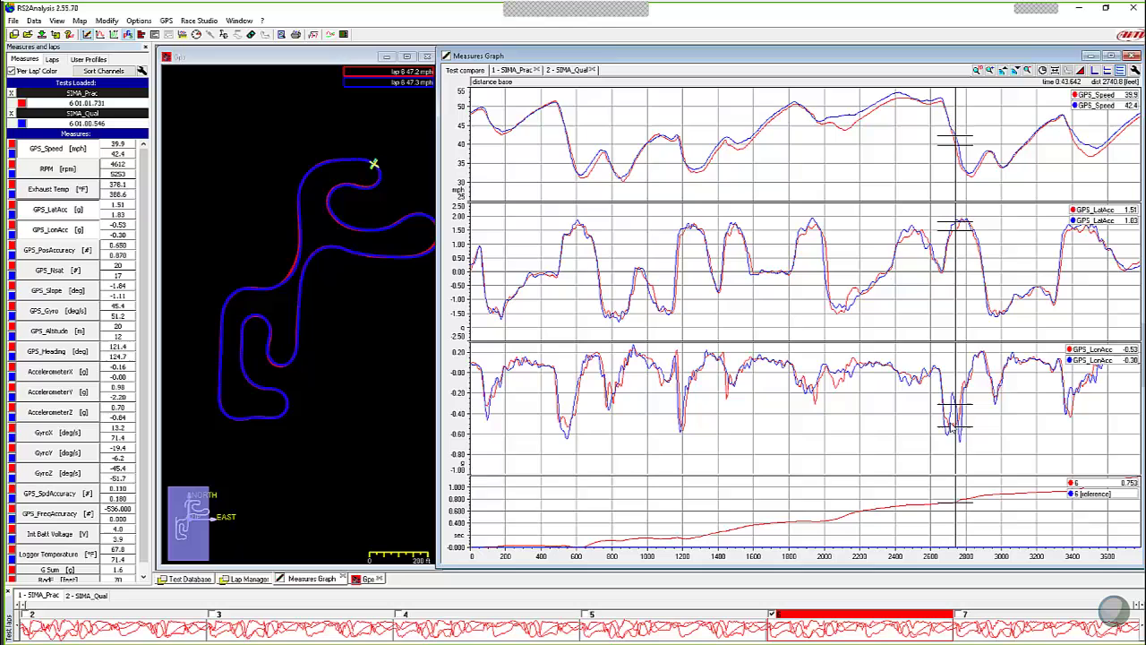
left_click(908, 146)
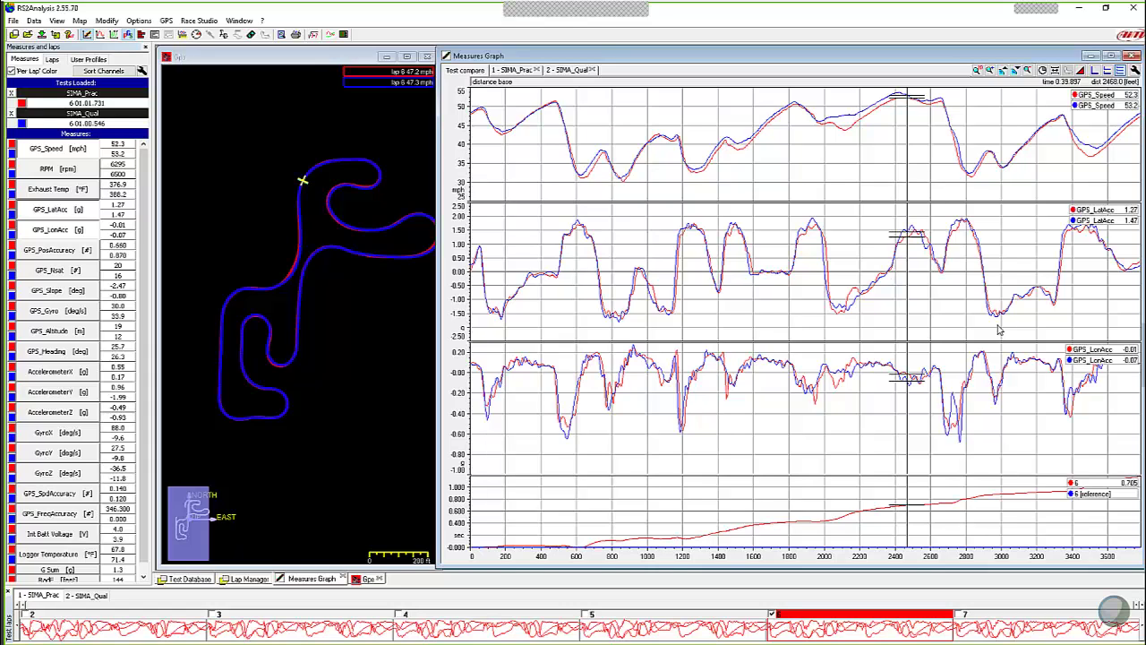
Drag the comparison point back to about 2,125 ft, reading 43.9 versus 47.9 mph.
left_click_drag(858, 130, 845, 132)
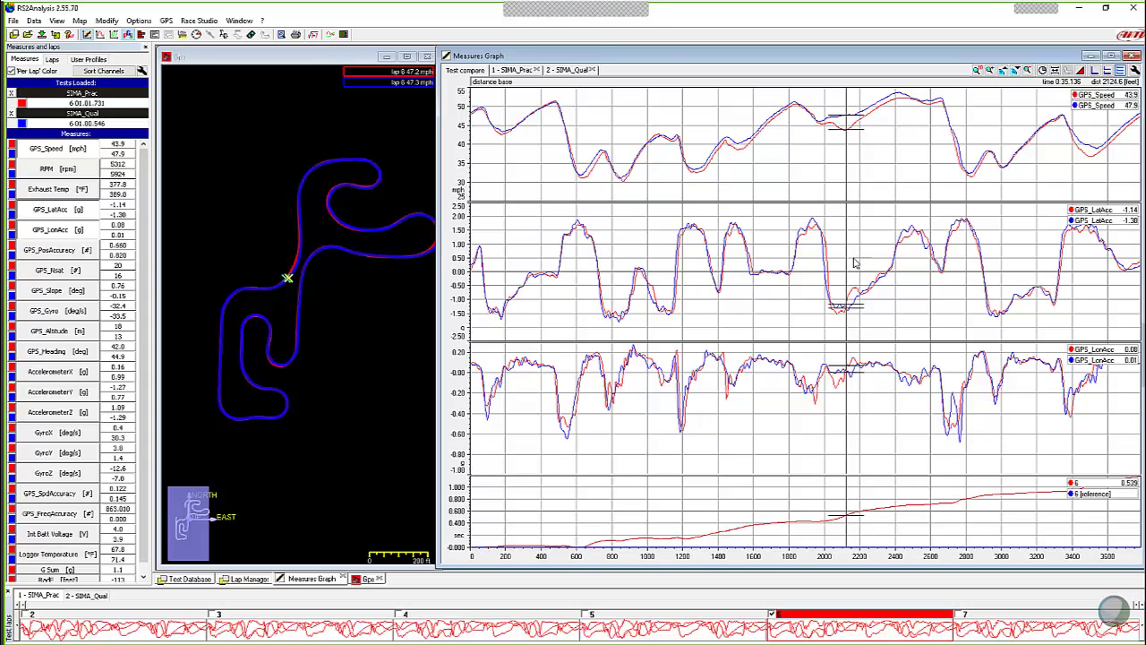
Zoom the GPS map tightly onto the red and blue driven lines.
left_click(289, 287)
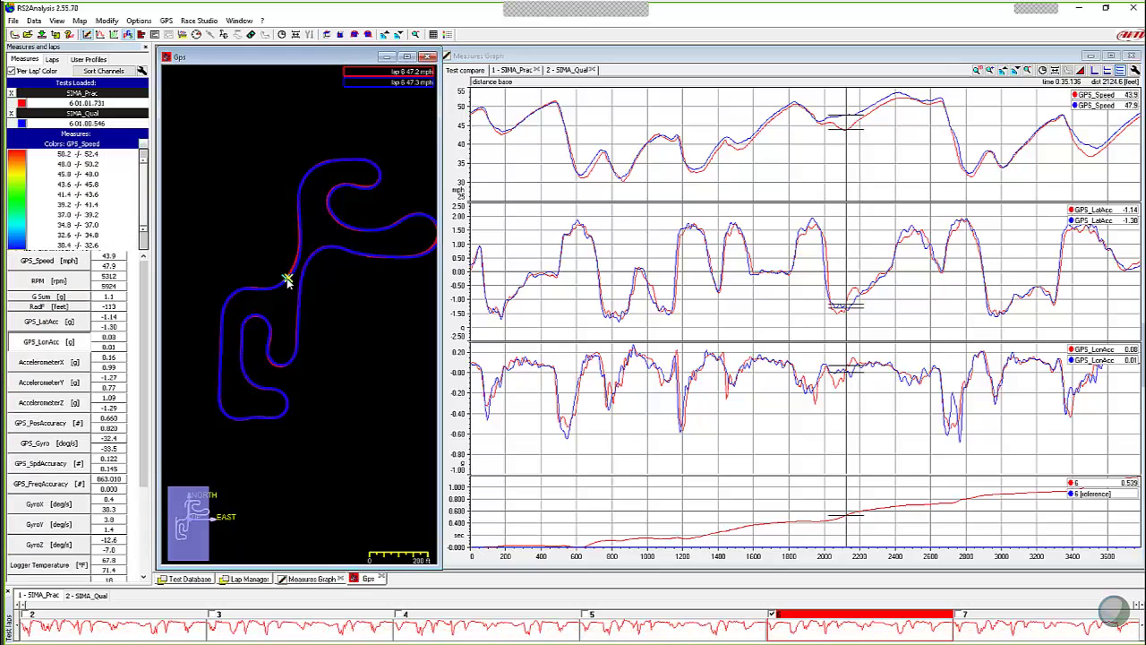
scroll(288, 280, "up", 10)
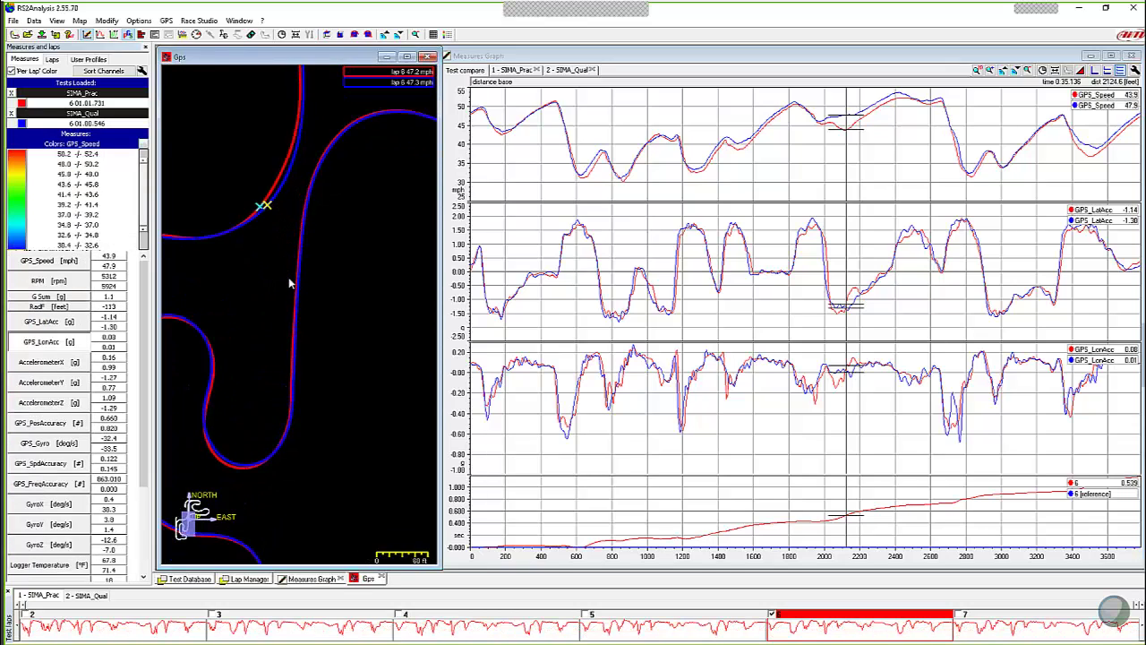
scroll(336, 488, "up", 3)
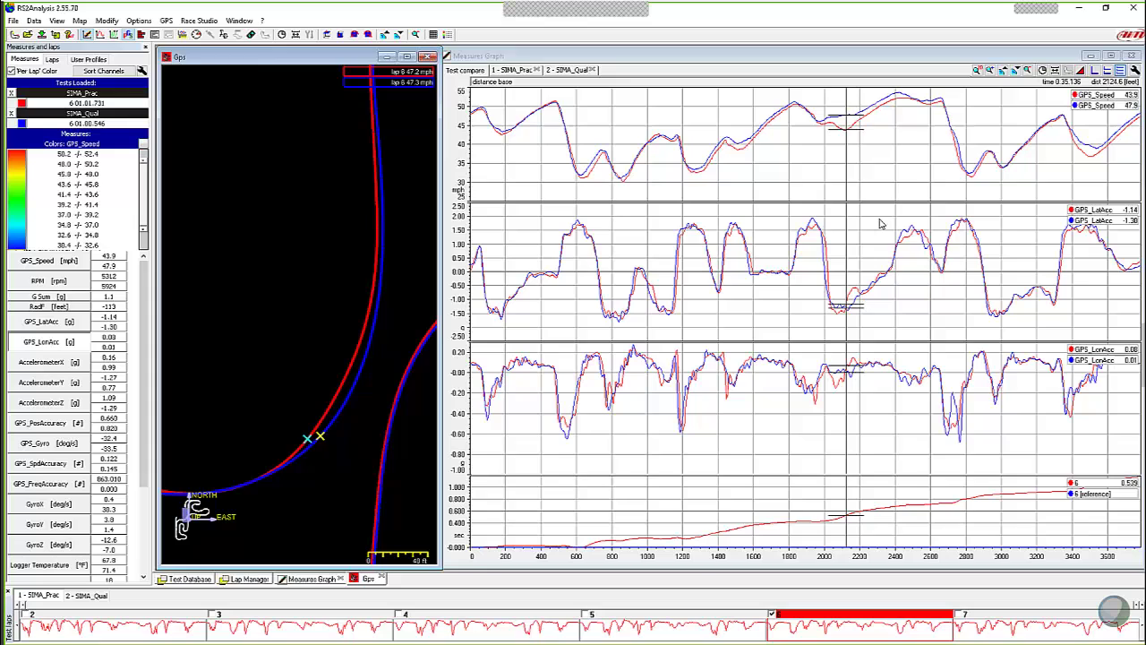
Step the comparison point forward to about 2199 ft on the measures graph.
left_click(833, 128)
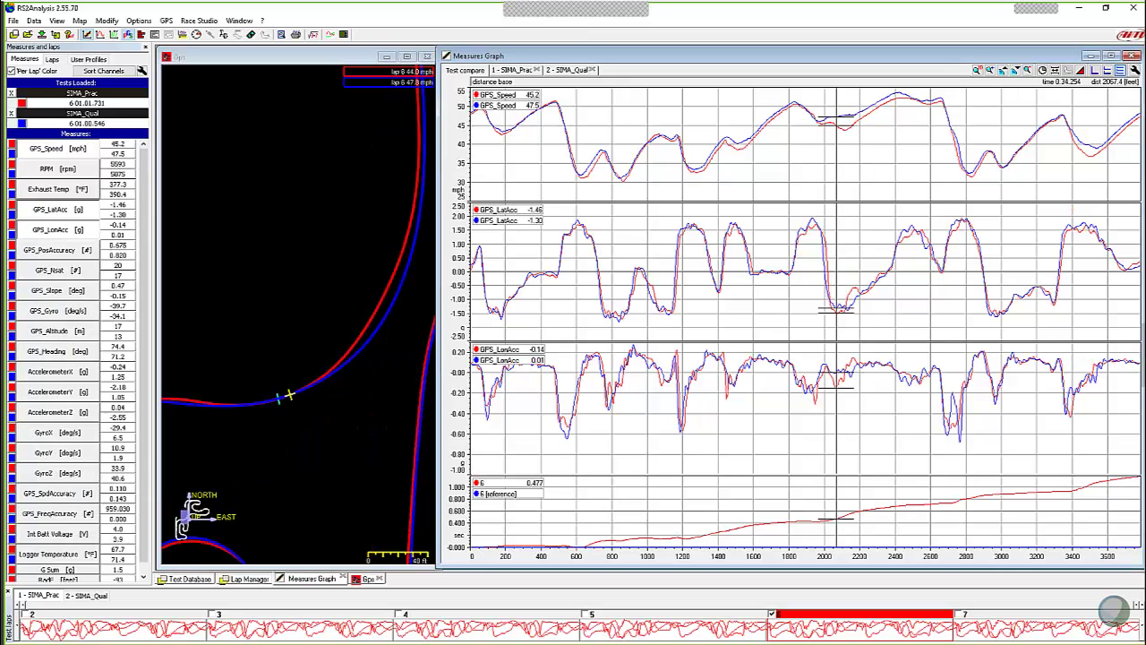
key("Right")
key("Right")
key("Right")
key("Right")
key("Right")
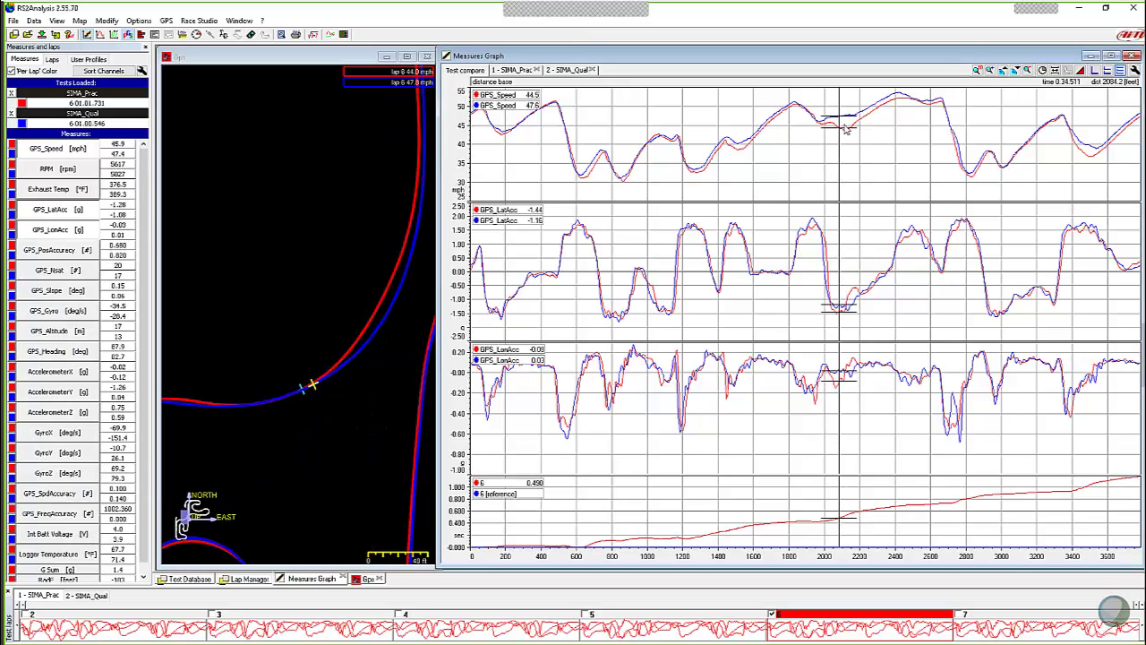
key("Right")
key("Right")
key("Right")
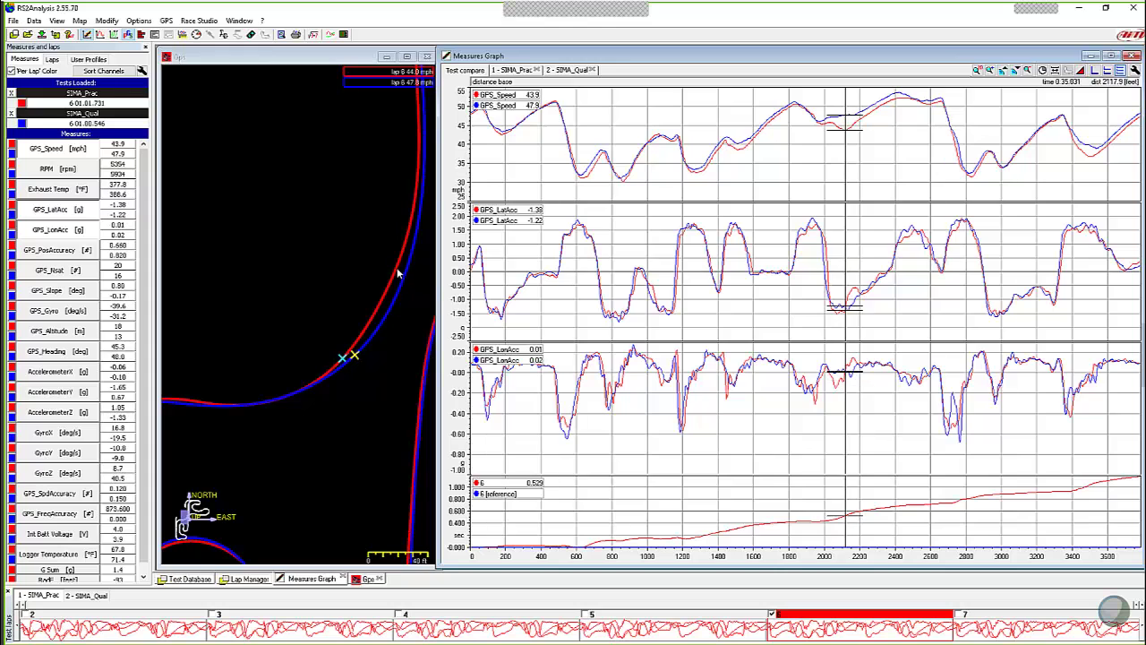
left_click(320, 295)
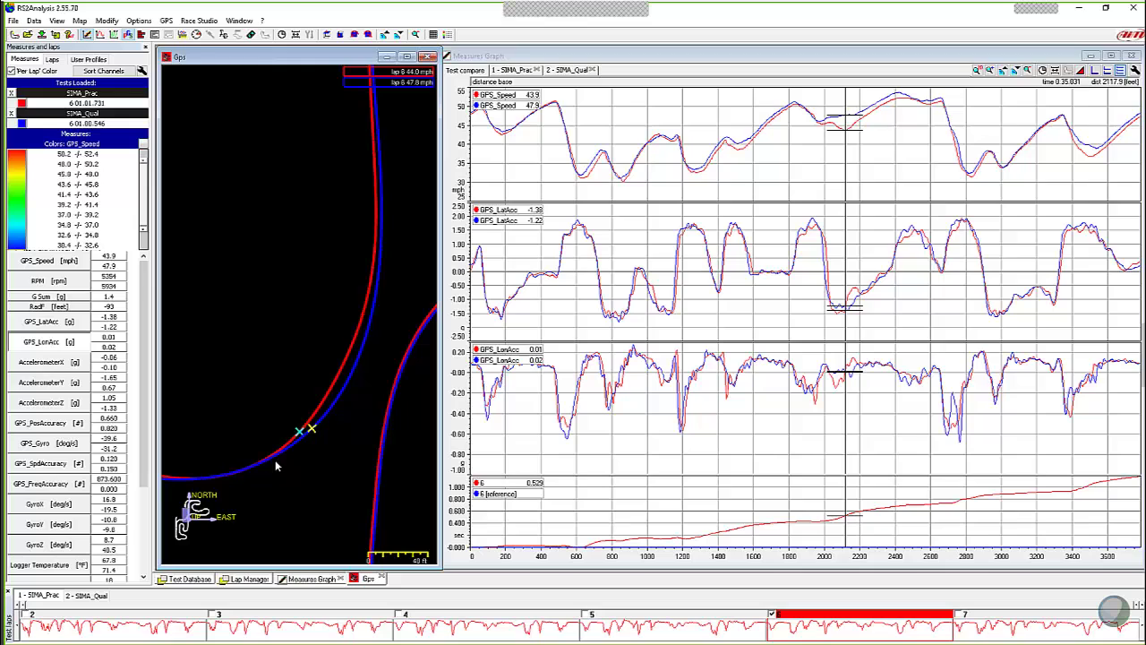
Pull the comparison point back to about 2165 ft, reading 45.4 versus 47.9 mph.
left_click(860, 307)
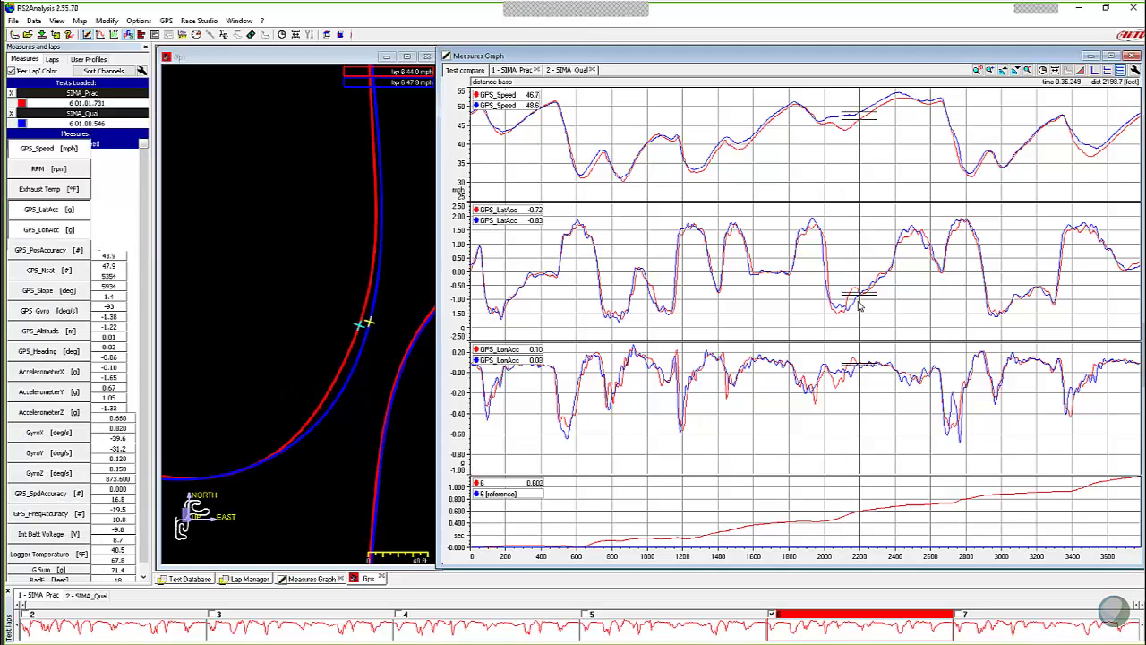
left_click_drag(860, 306, 857, 305)
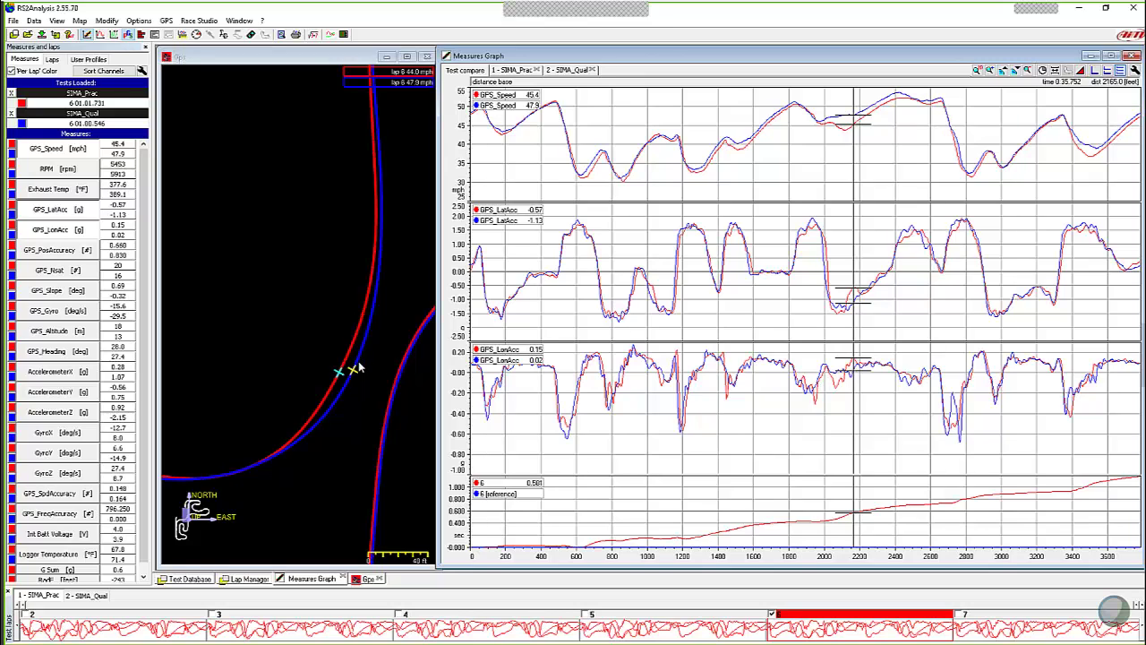
mouse_move(359, 366)
Zoom the GPS map out to about a 120 ft scale showing the whole SIMA track.
scroll(333, 298, "down", 1)
scroll(333, 298, "down", 3)
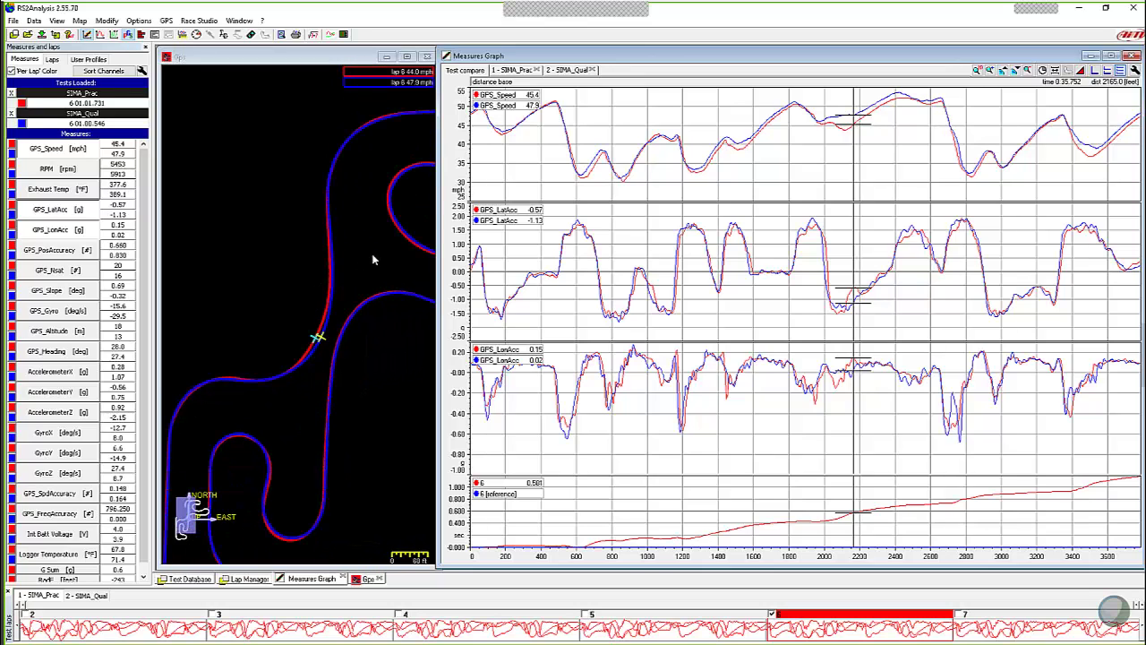
scroll(373, 257, "down", 2)
left_click(359, 307)
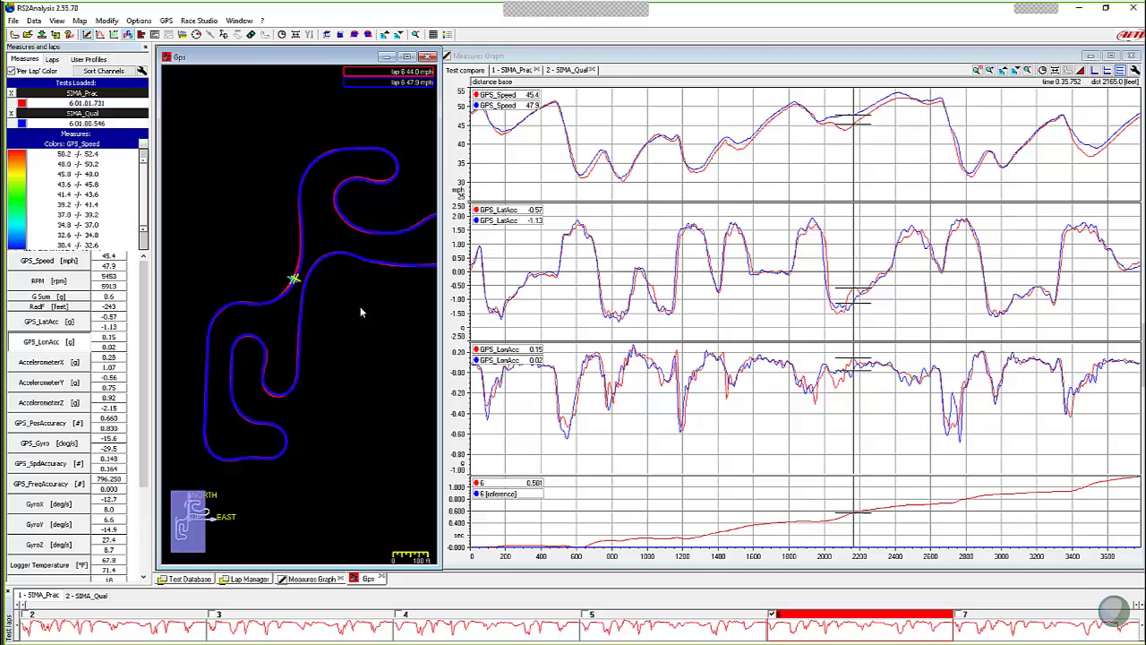
scroll(364, 318, "down", 2)
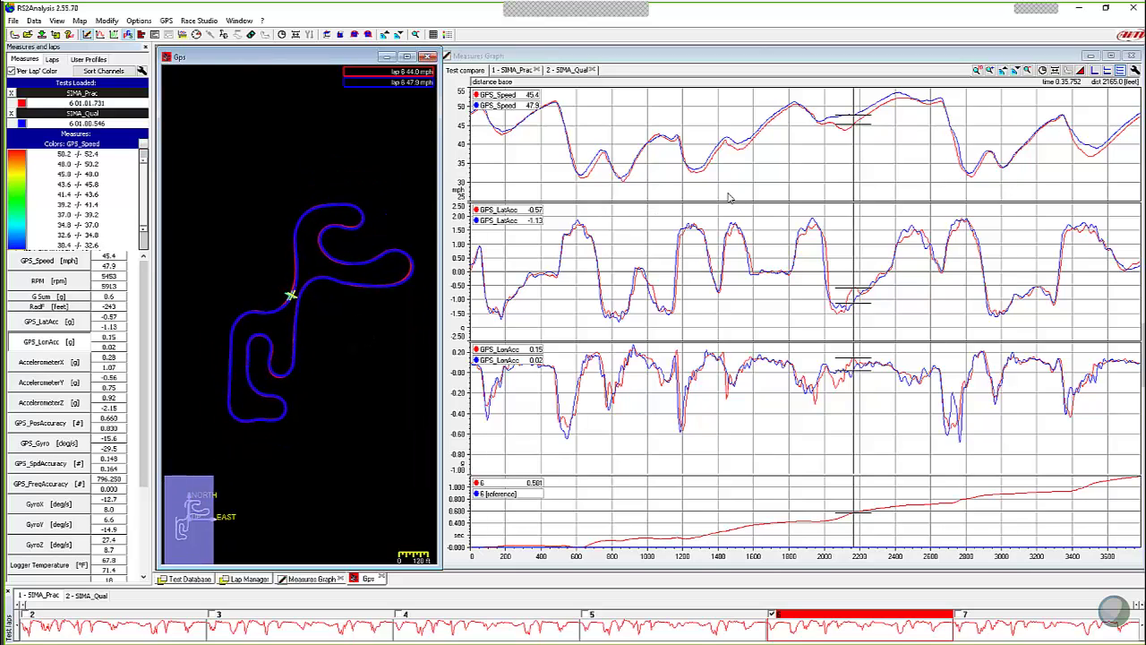